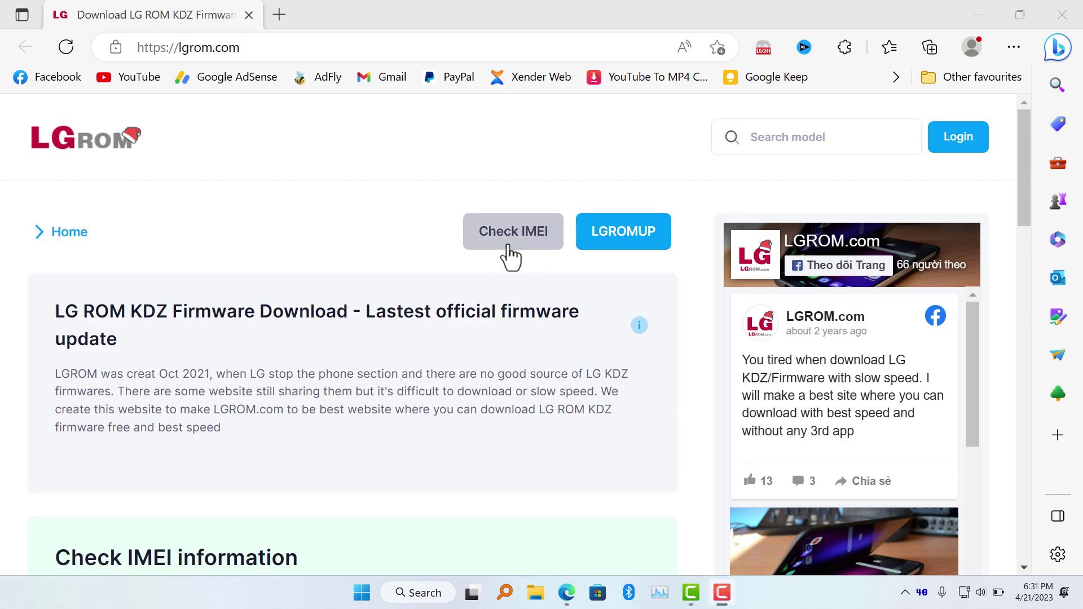
scroll(390, 340, "down", 5)
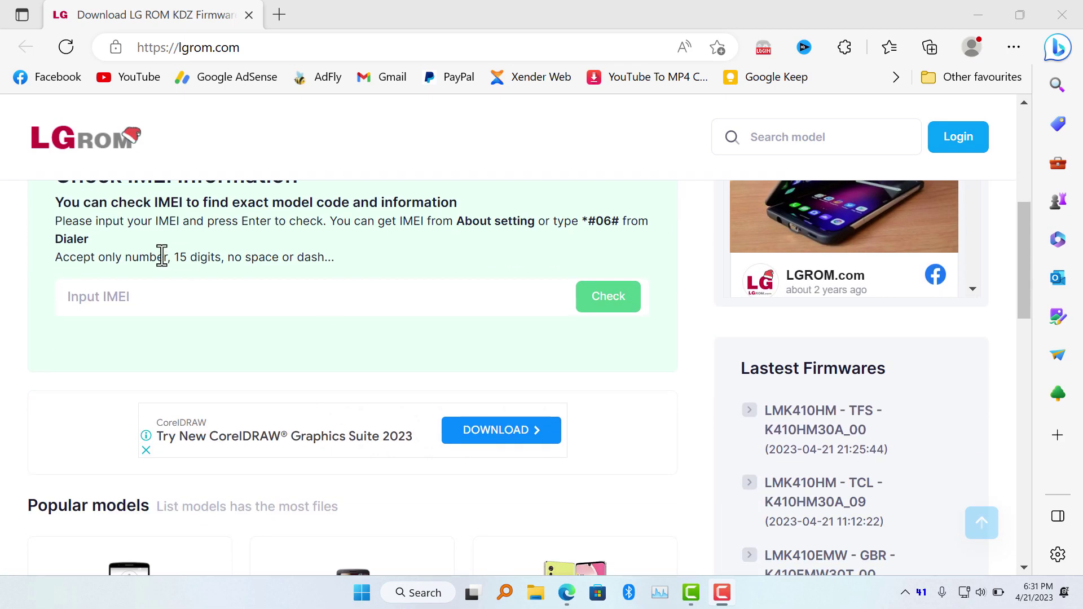
- Enter the phone's 15-digit IMEI into the Input IMEI box of the Check IMEI information form
left_click(183, 296)
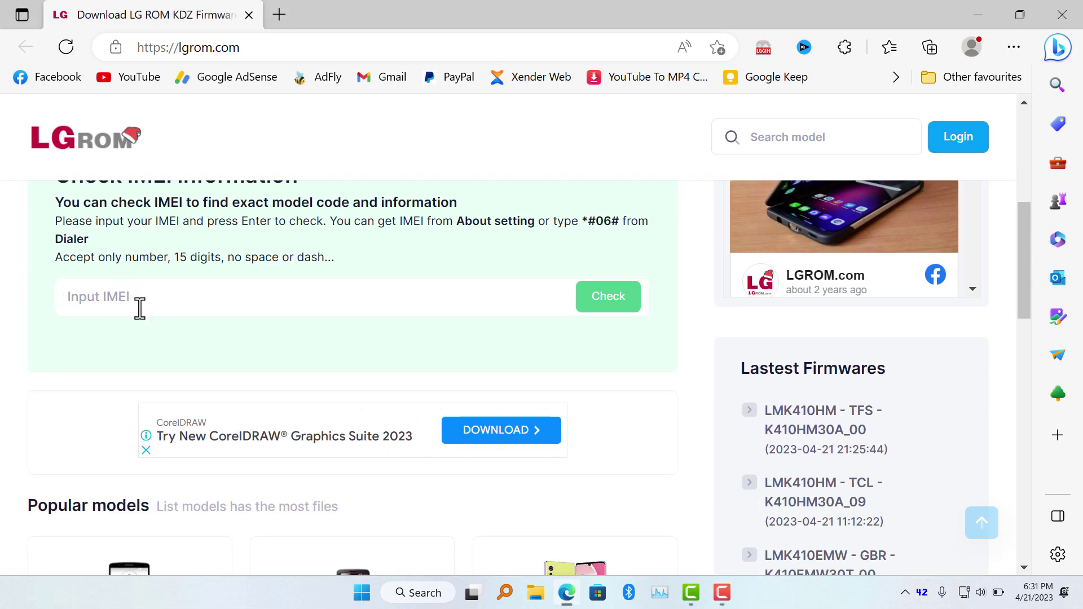
scroll(138, 308, "up", 1)
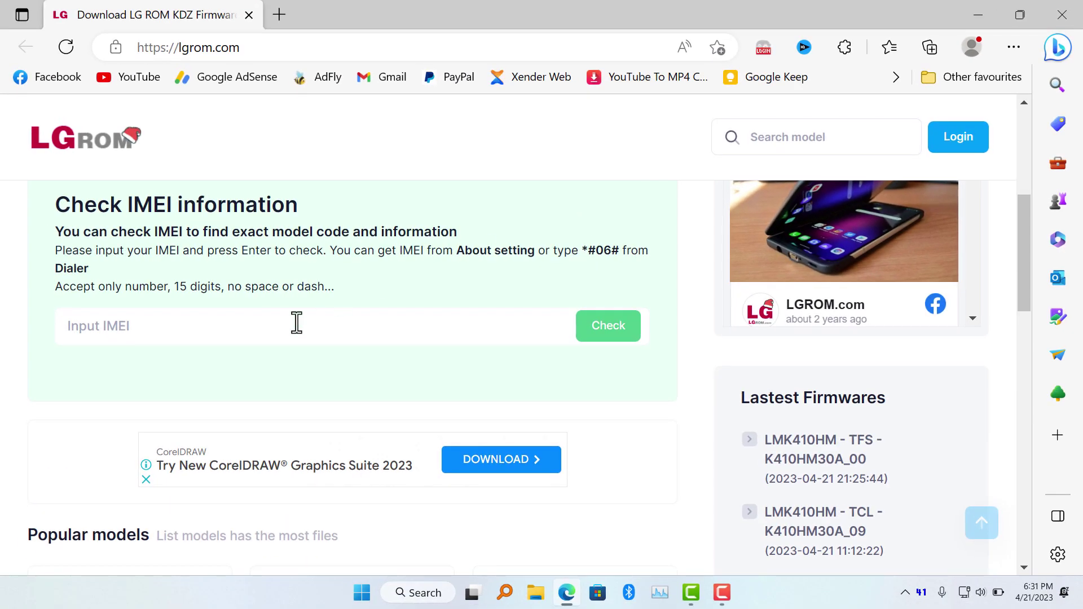
left_click(302, 324)
type("3")
key("Return")
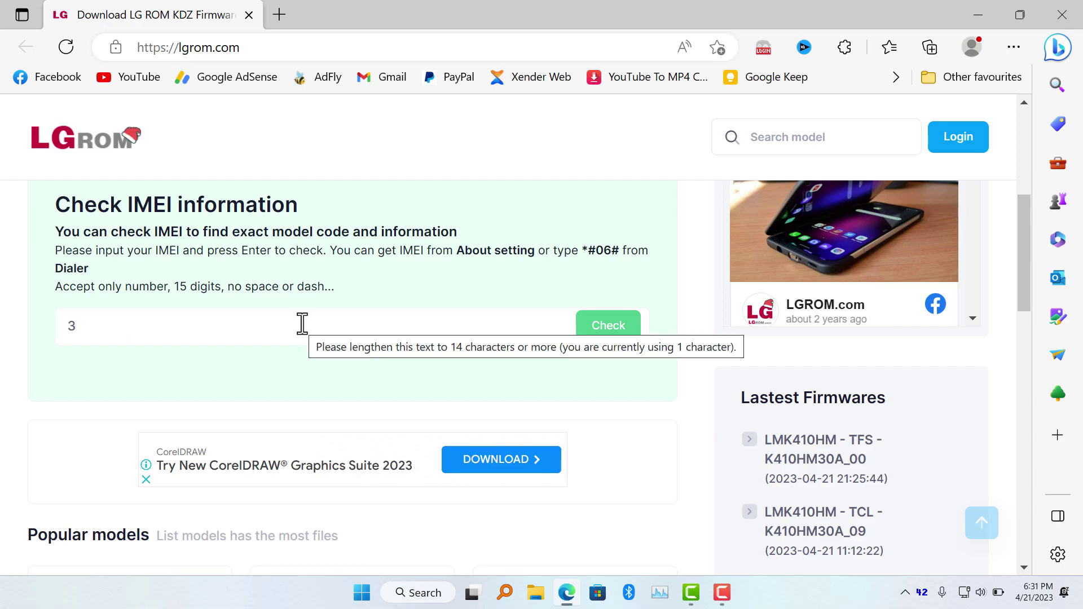
type("55")
key("Return")
type("6")
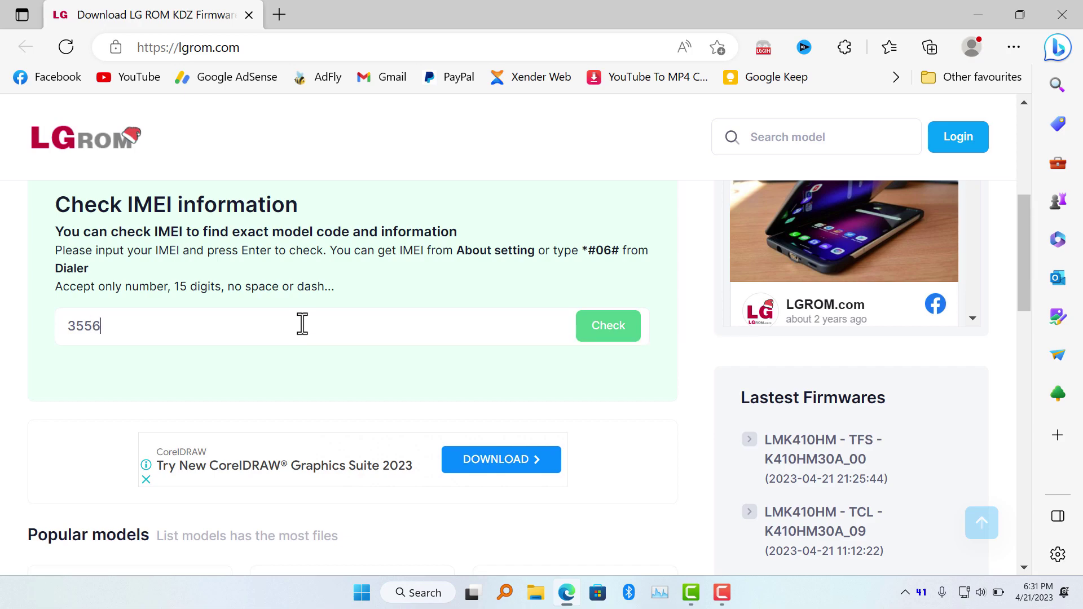
key("Return")
key("Return")
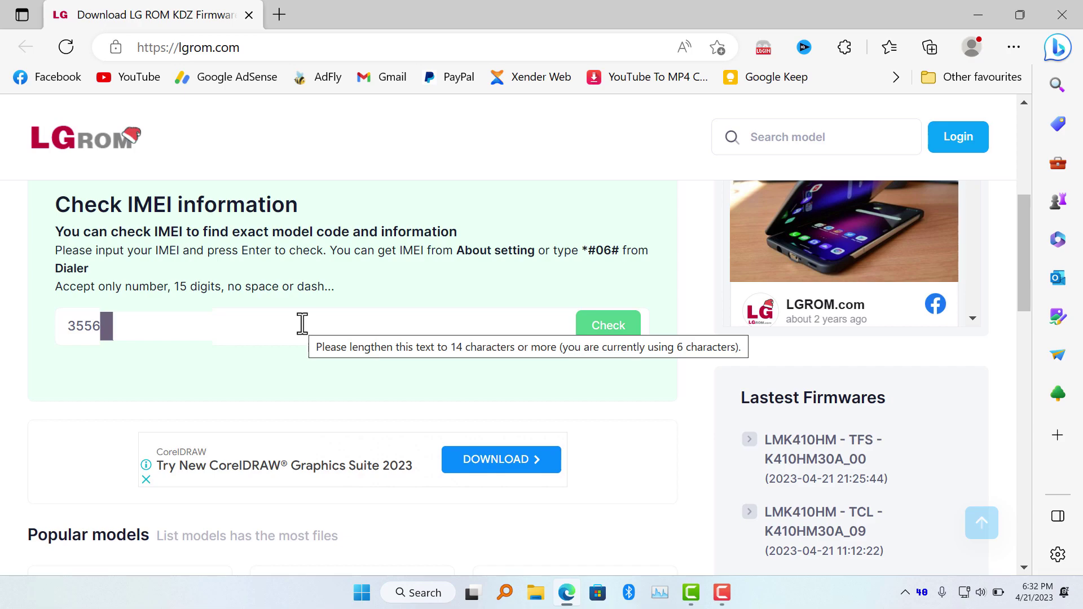
key("Return")
type("00")
key("Return")
type("0")
key("Return")
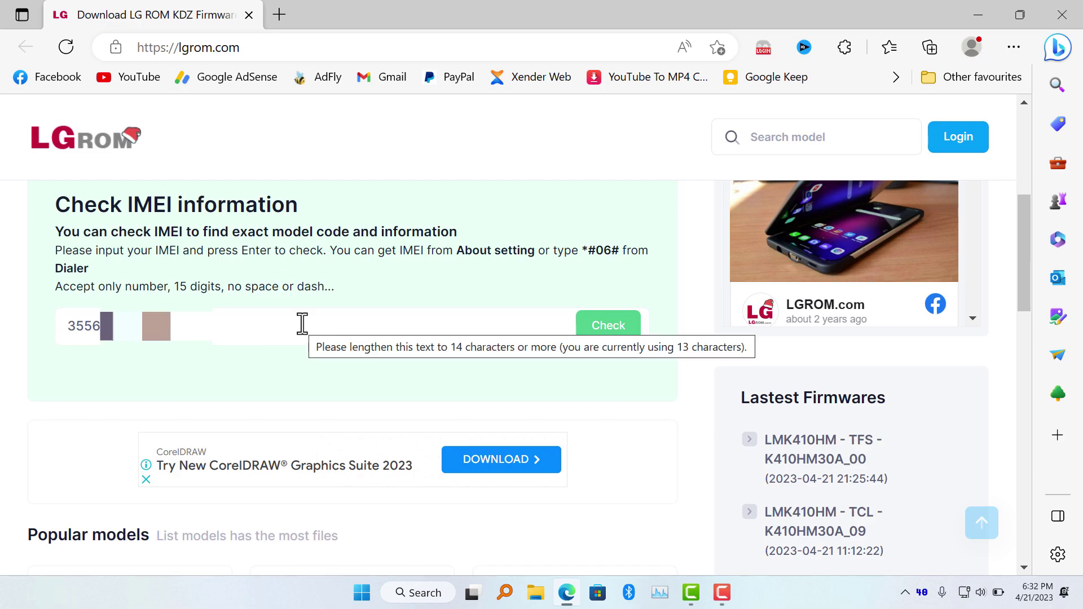
type("0")
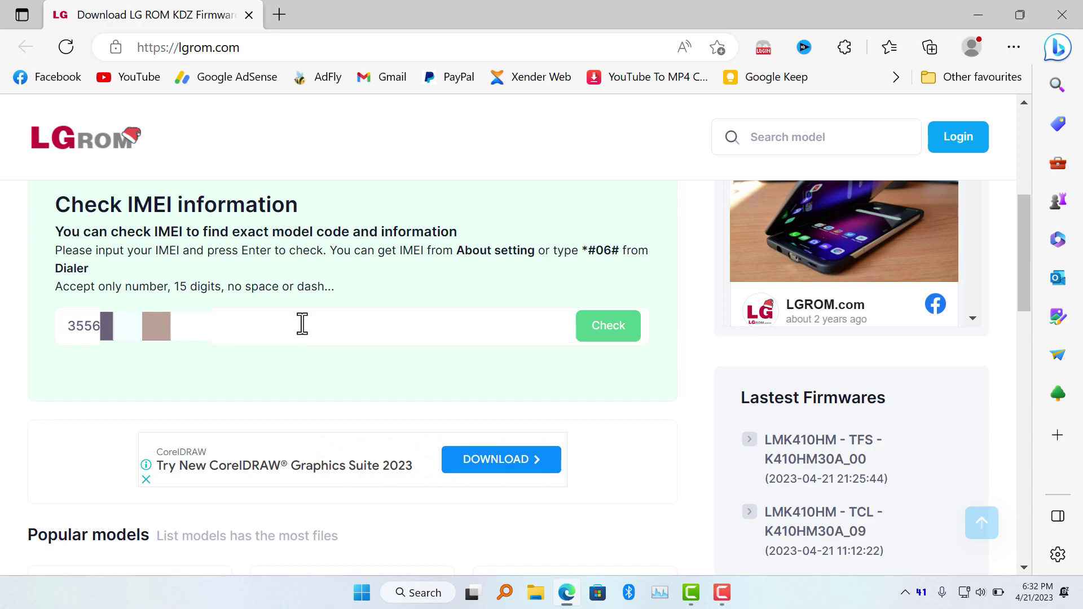
- Look up the IMEI and inspect the result's IMEI and Model, LG V60 ThinQ 5G LMV600TM
left_click(596, 345)
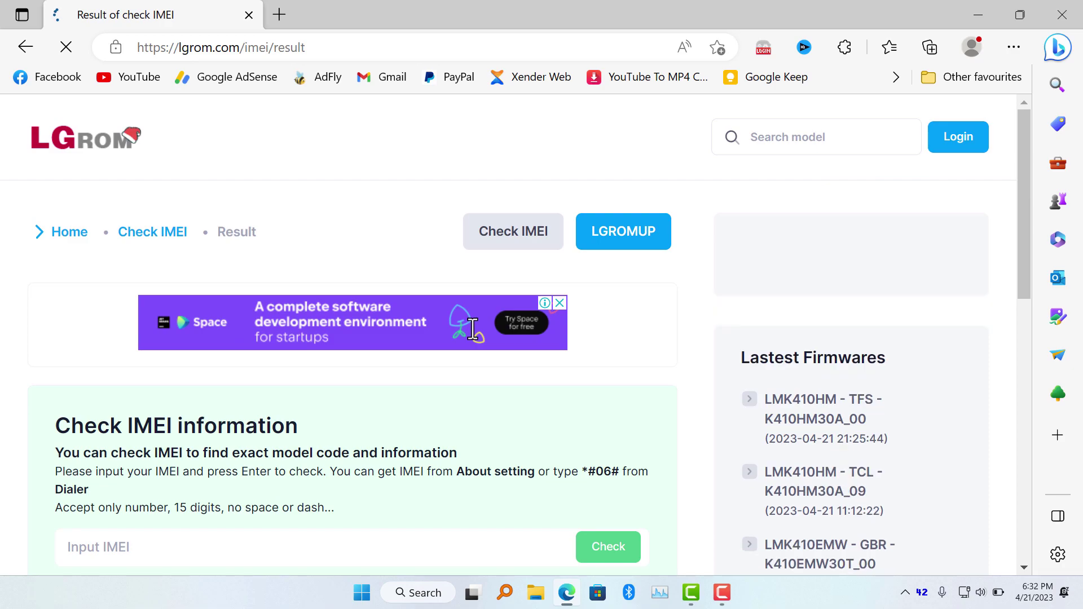
scroll(472, 330, "down", 2)
scroll(472, 328, "down", 2)
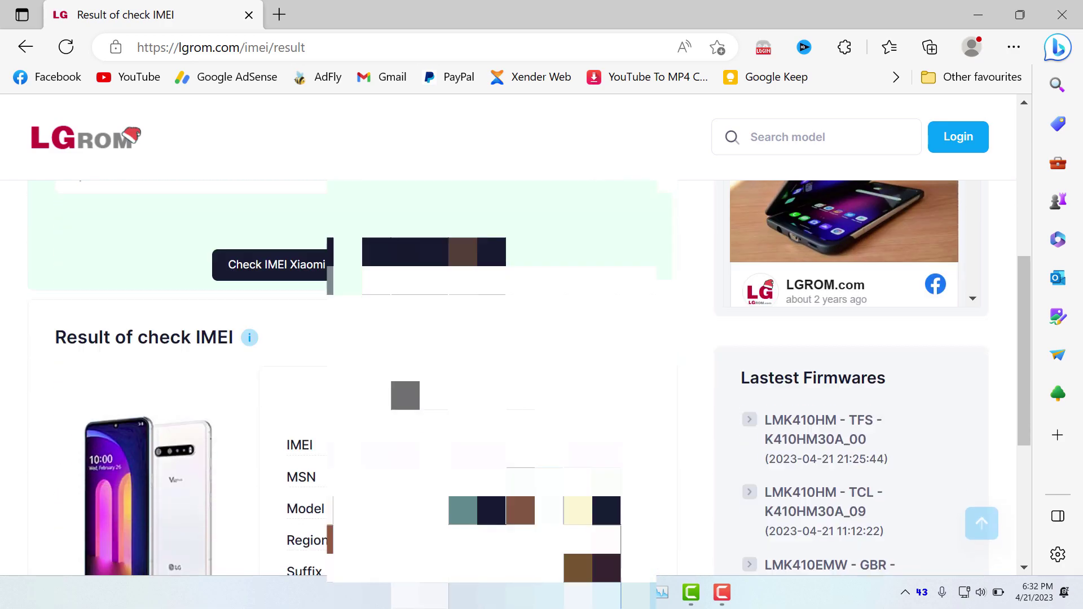
scroll(471, 329, "down", 2)
scroll(397, 383, "down", 1)
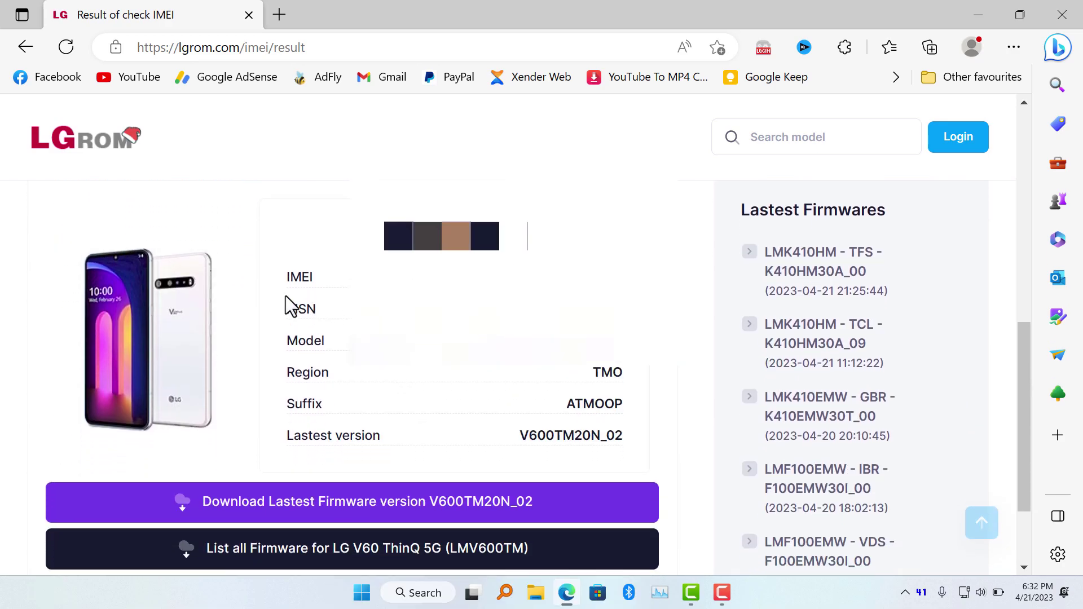
left_click_drag(289, 279, 330, 282)
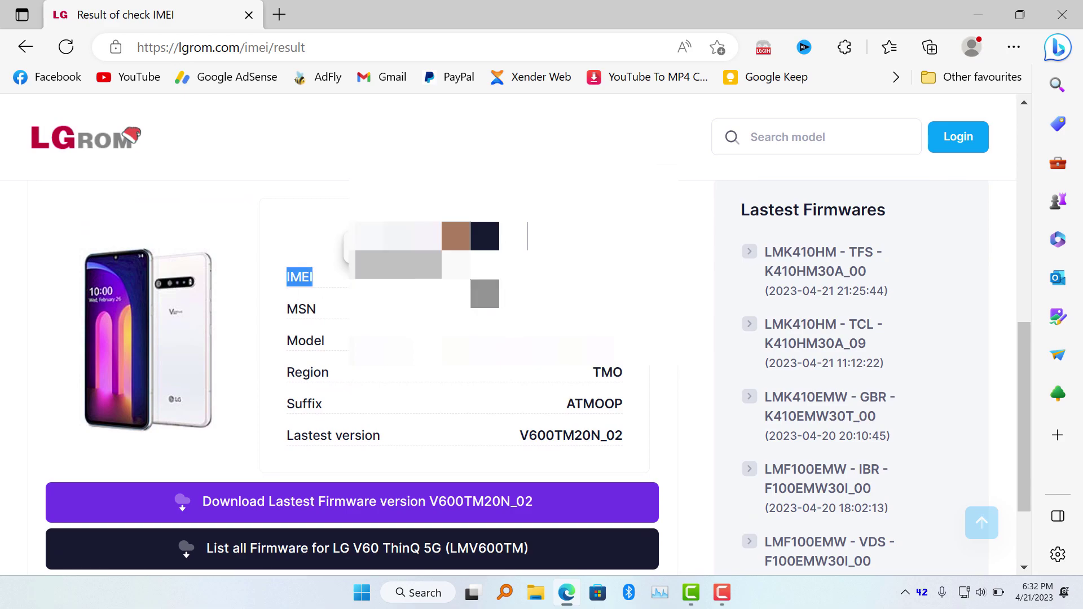
scroll(305, 254, "down", 1)
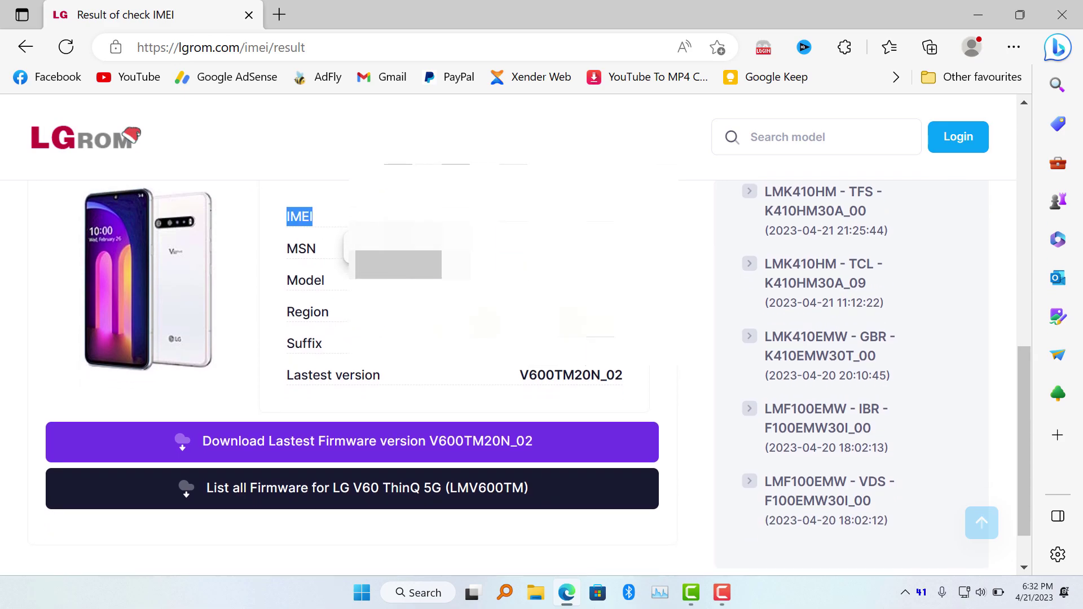
left_click(296, 250)
scroll(296, 251, "down", 1)
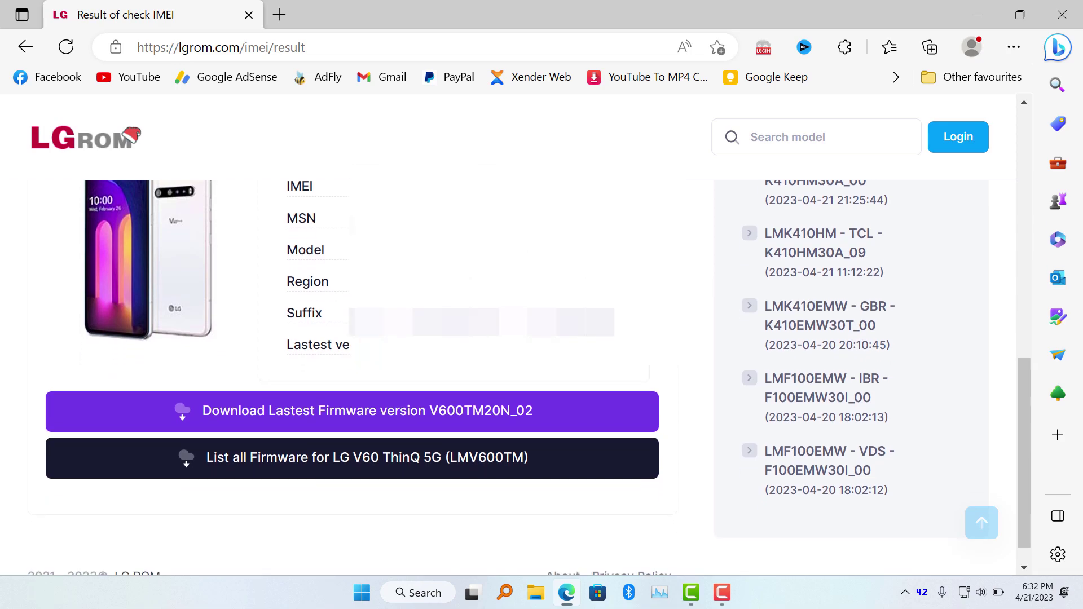
left_click_drag(440, 249, 640, 262)
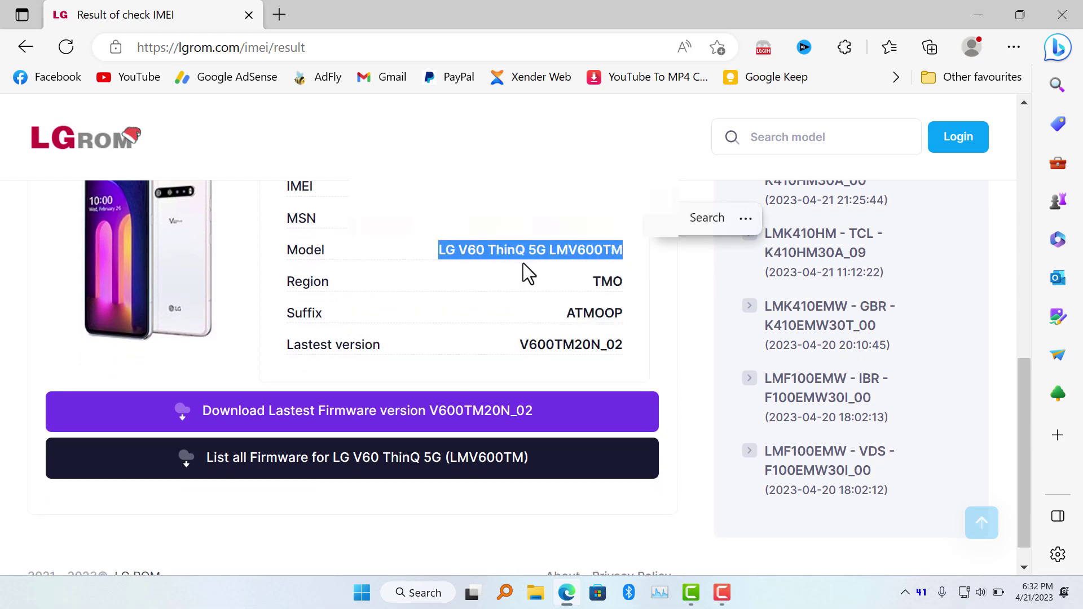
scroll(363, 298, "down", 1)
left_click(351, 287)
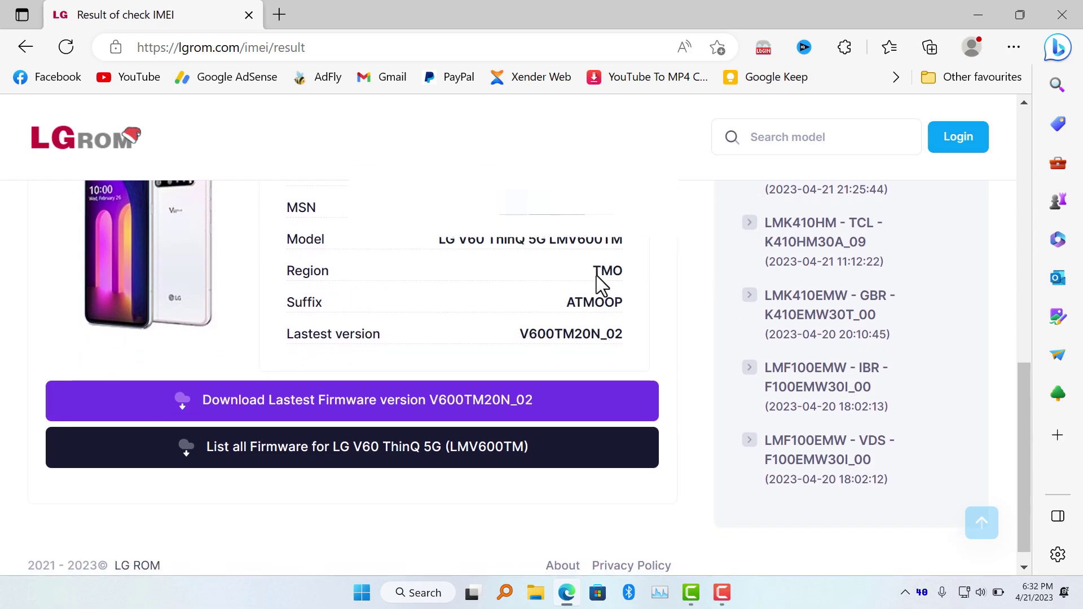
- Highlight the Region label and confirm its value is TMO
left_click_drag(290, 264, 339, 278)
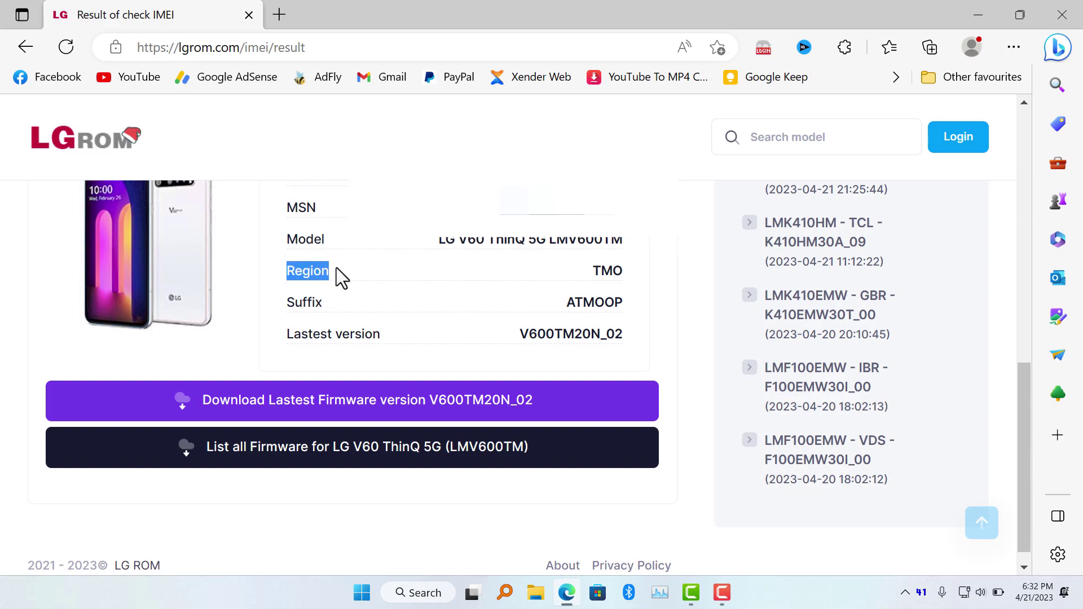
left_click_drag(594, 270, 623, 271)
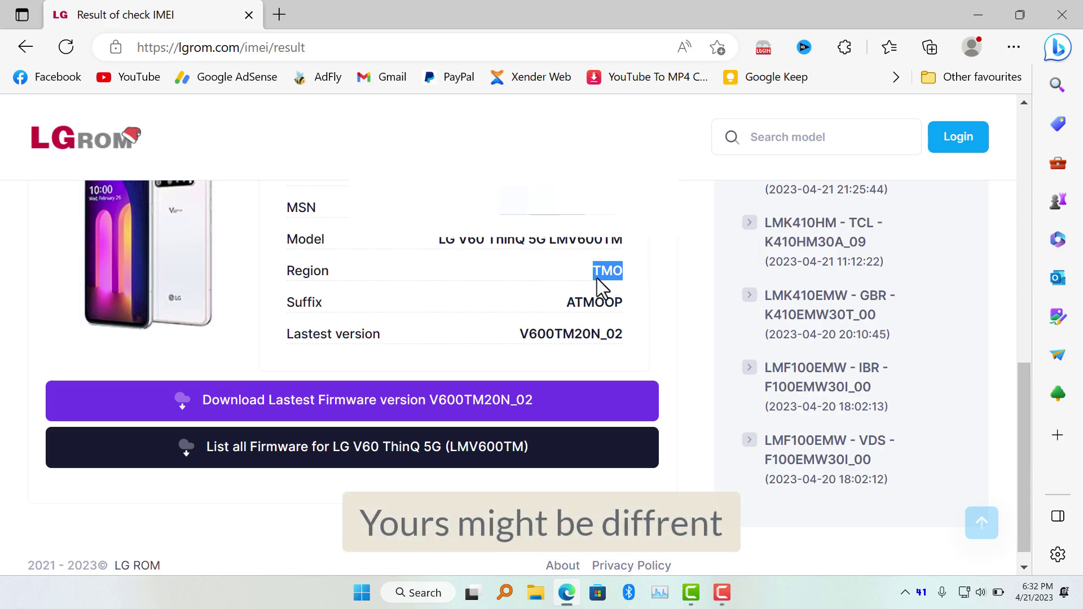
left_click(598, 277)
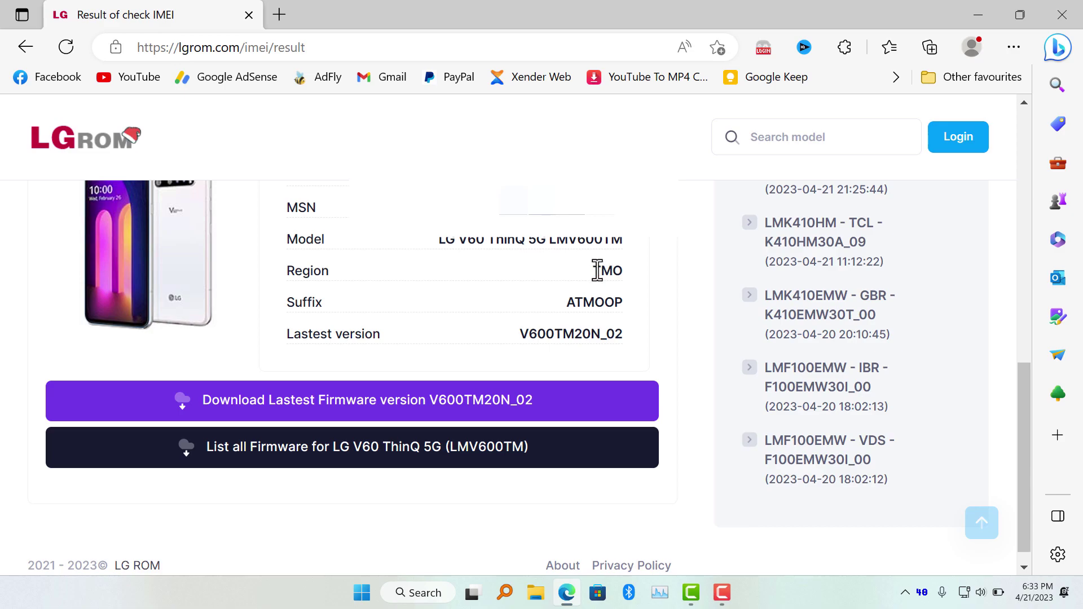
left_click_drag(596, 272, 632, 271)
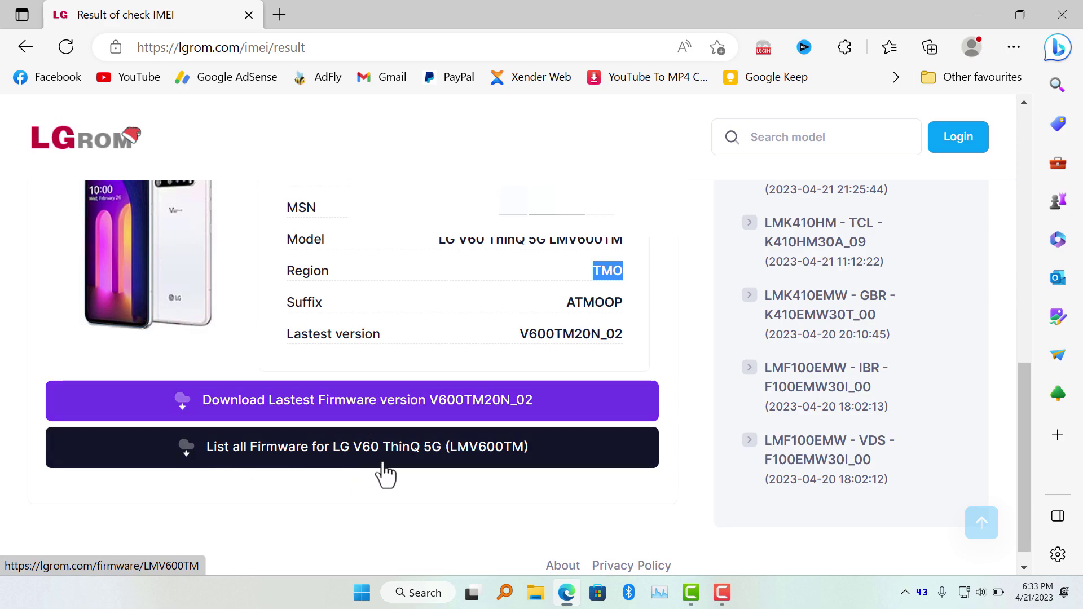
left_click(461, 348)
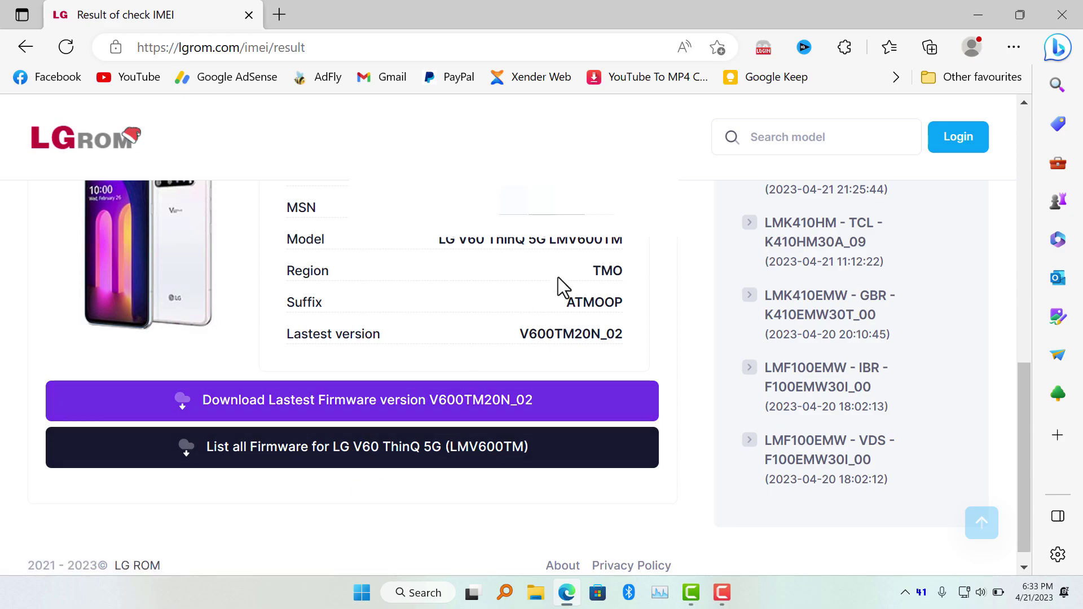
left_click_drag(595, 270, 627, 274)
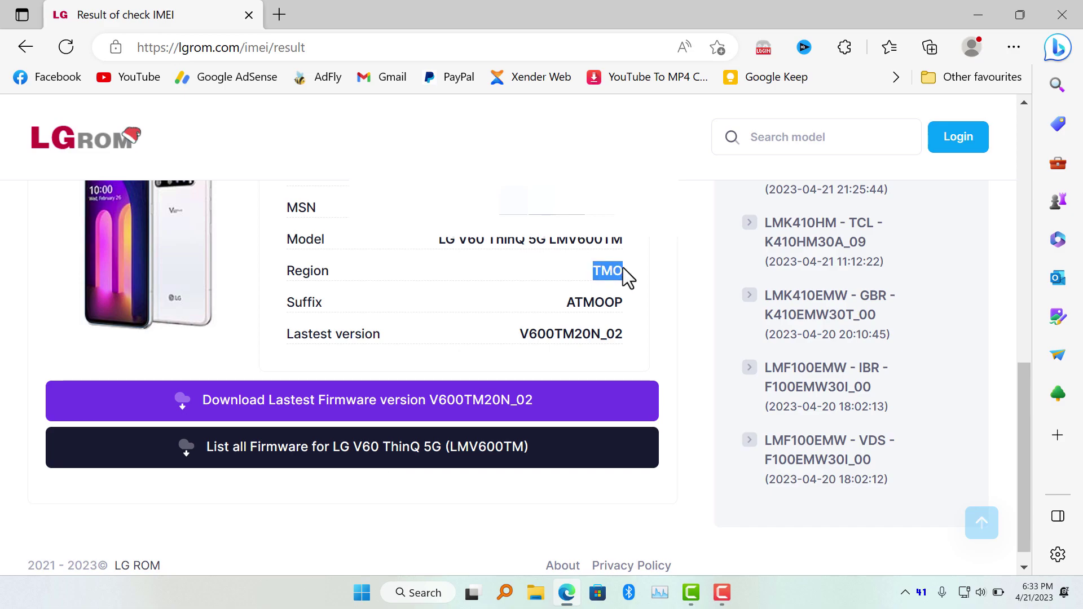
- Open the firmware list past the ad and highlight the Android_12_S versions and the 2023-01-25 date
left_click(364, 451)
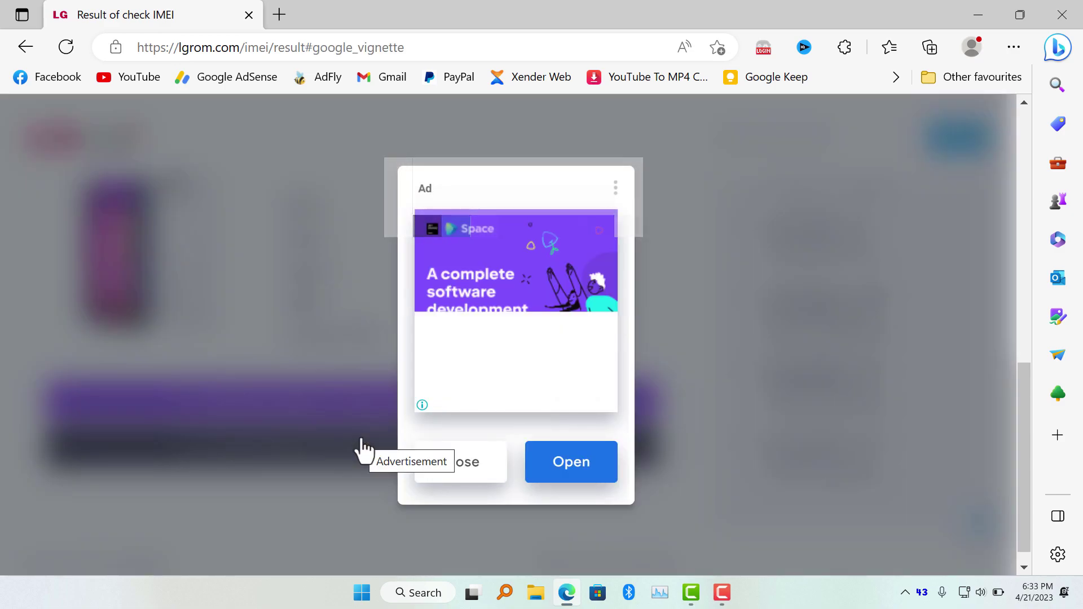
left_click(468, 463)
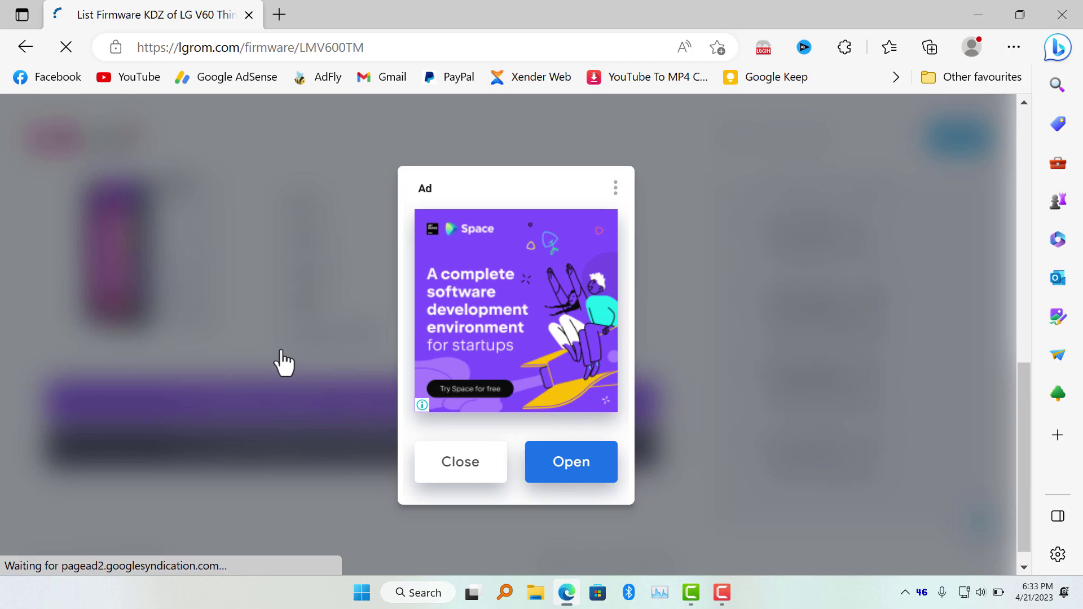
scroll(310, 355, "down", 2)
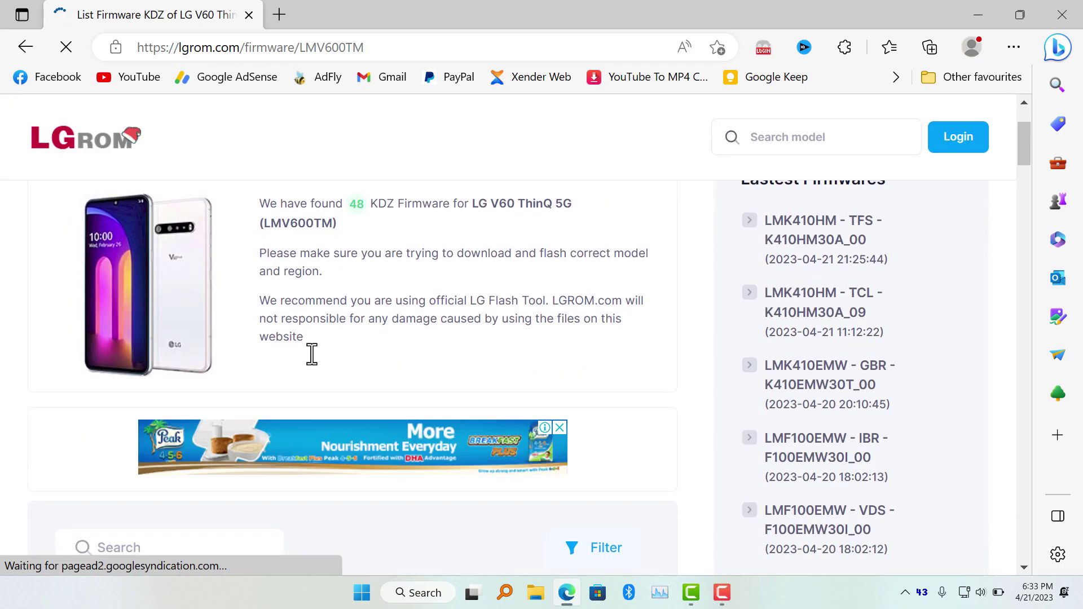
scroll(310, 356, "down", 3)
scroll(312, 354, "down", 2)
scroll(312, 354, "down", 1)
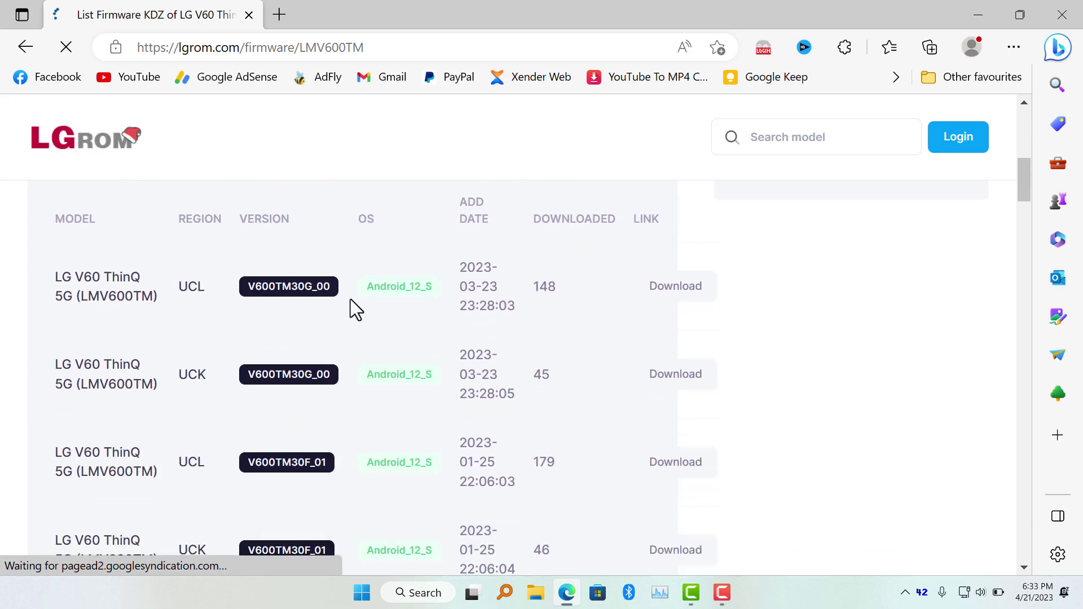
double_click(386, 289)
scroll(406, 342, "down", 2)
double_click(423, 296)
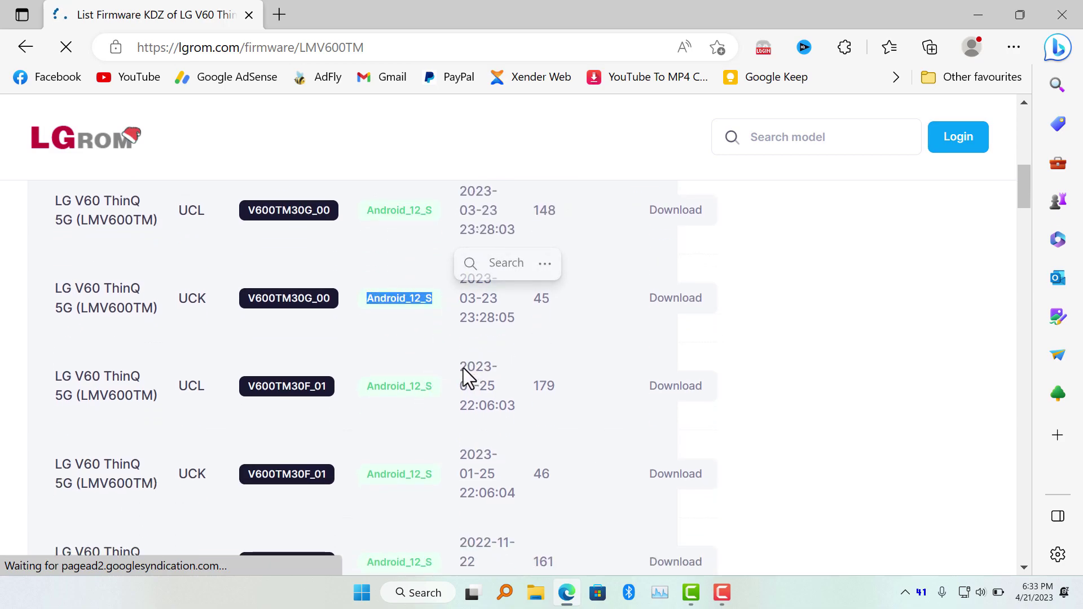
left_click_drag(463, 368, 520, 411)
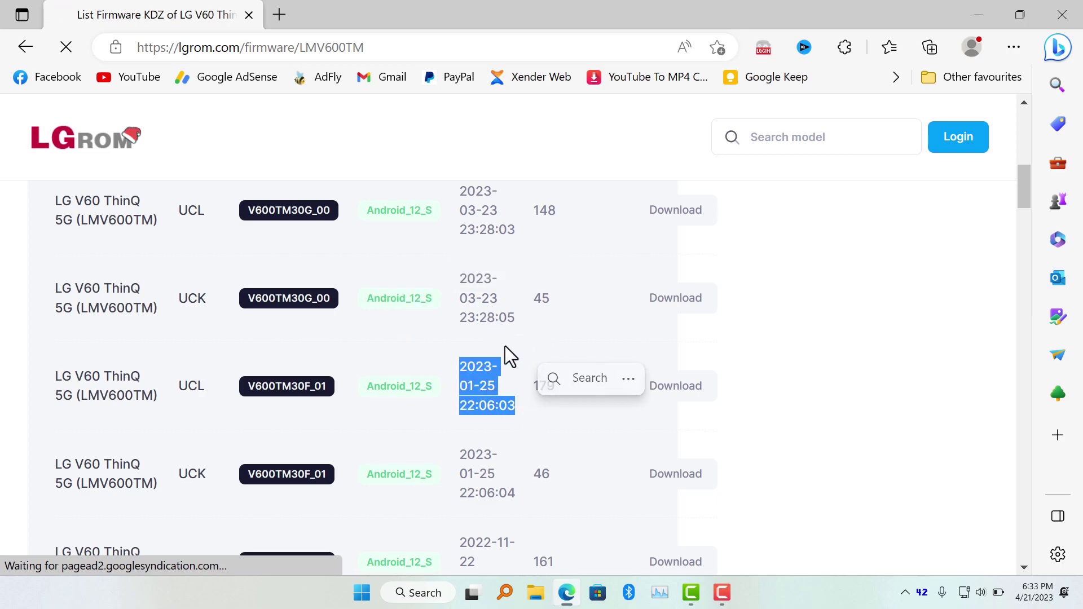
scroll(505, 346, "down", 1)
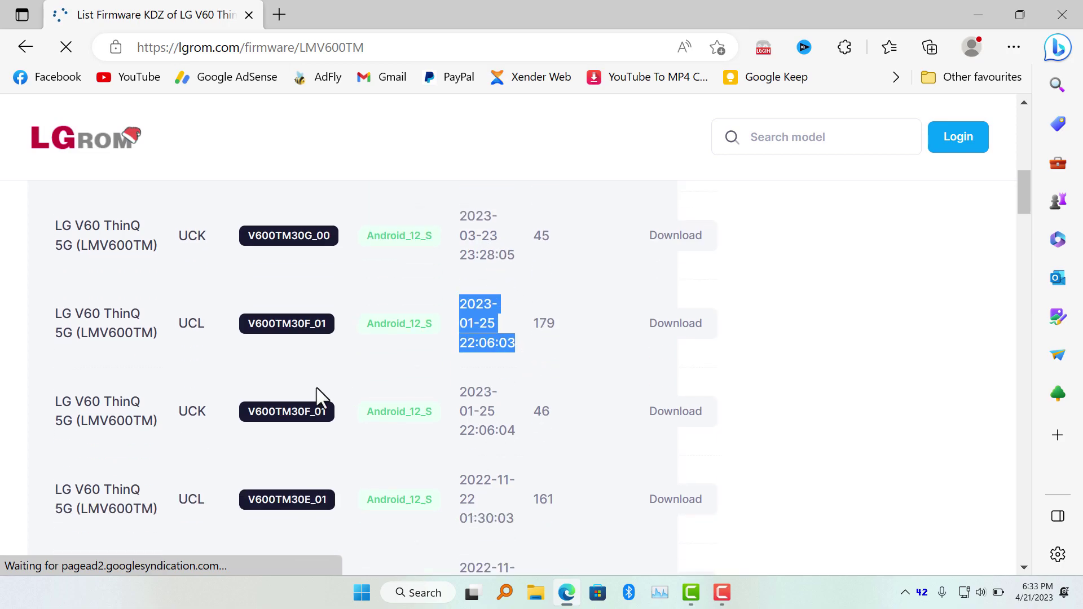
scroll(316, 396, "down", 1)
scroll(314, 394, "down", 1)
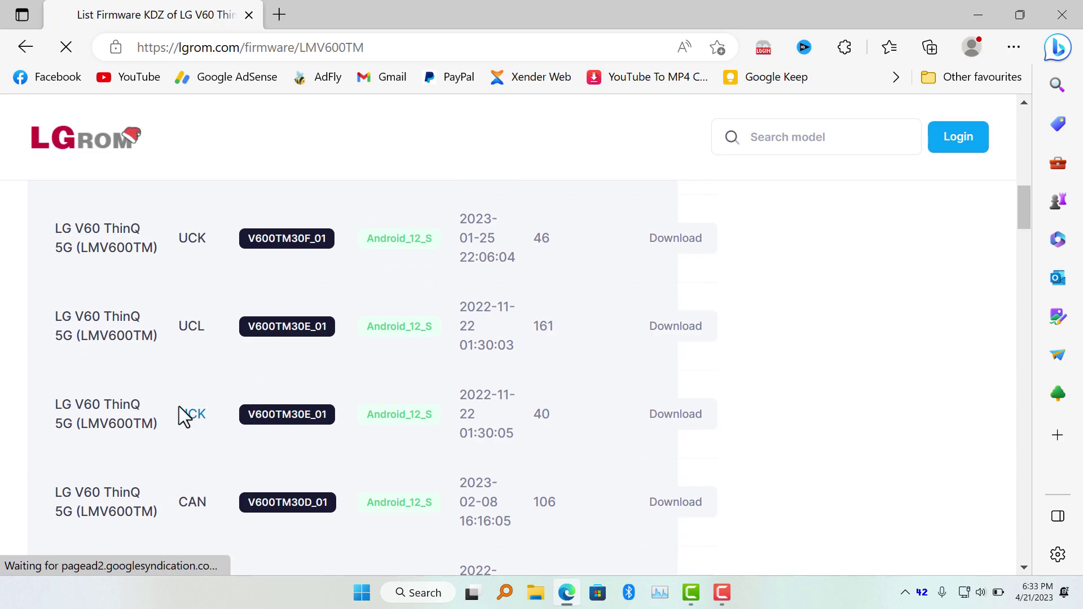
scroll(182, 416, "up", 5)
scroll(182, 420, "up", 2)
scroll(237, 437, "down", 2)
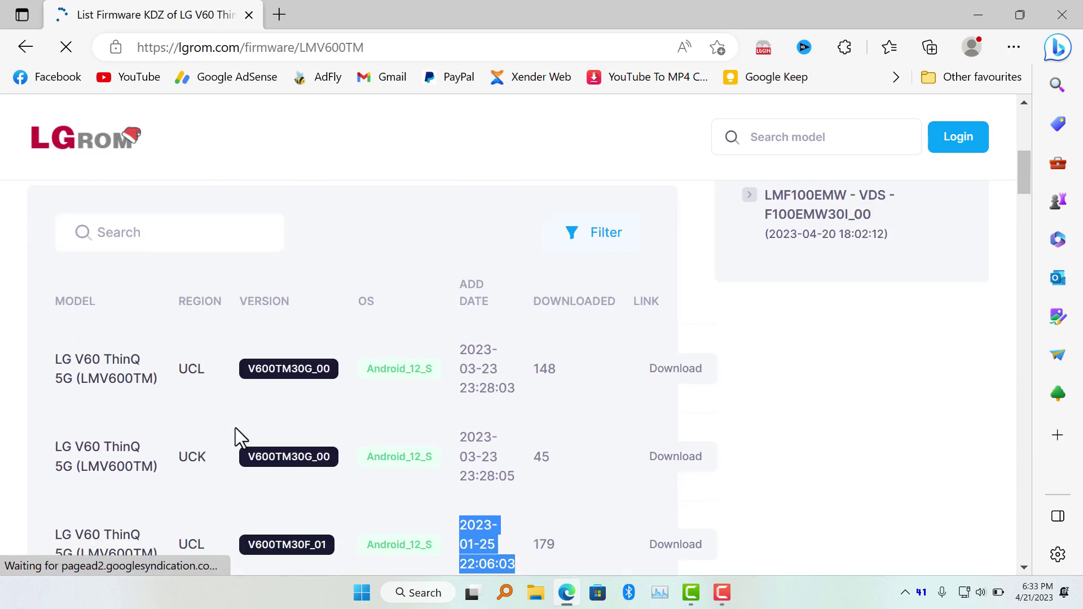
- Highlight the REGION column and the TMO entry's model and region
left_click_drag(178, 300, 228, 304)
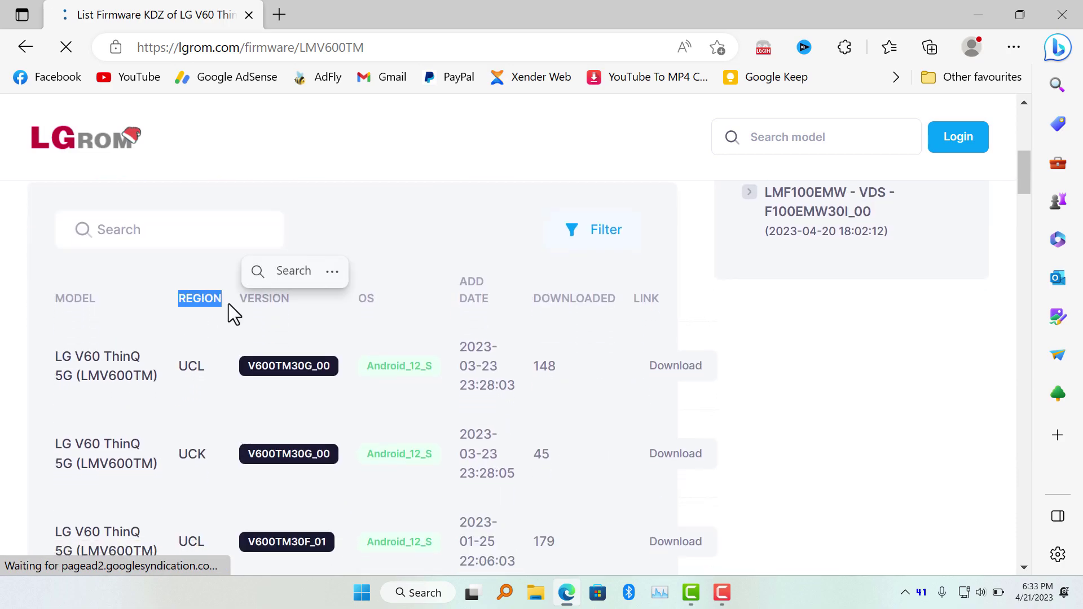
left_click_drag(183, 369, 210, 391)
scroll(209, 391, "down", 2)
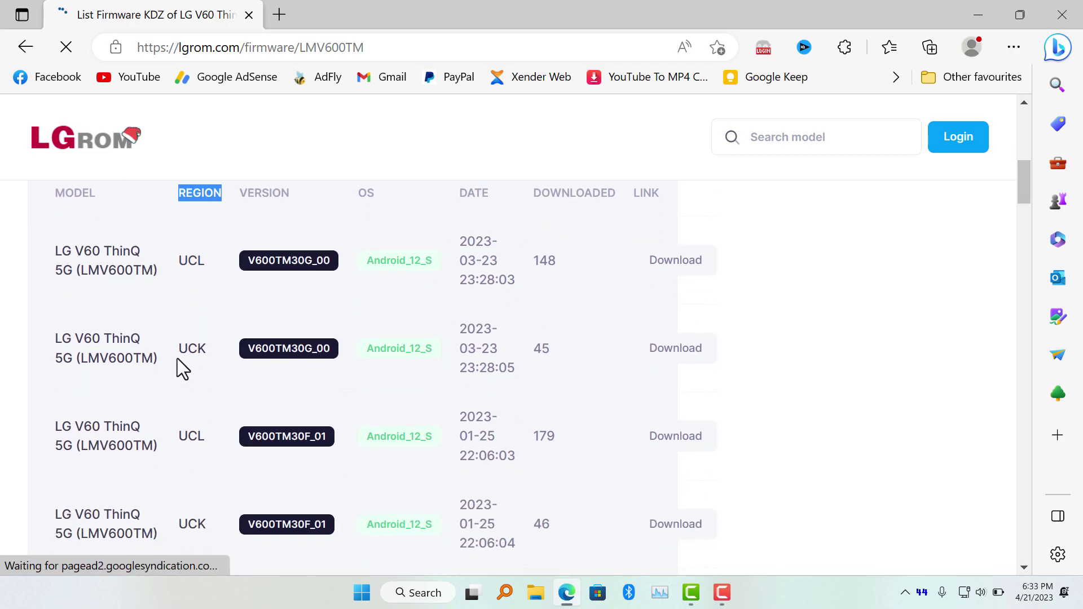
scroll(190, 358, "down", 2)
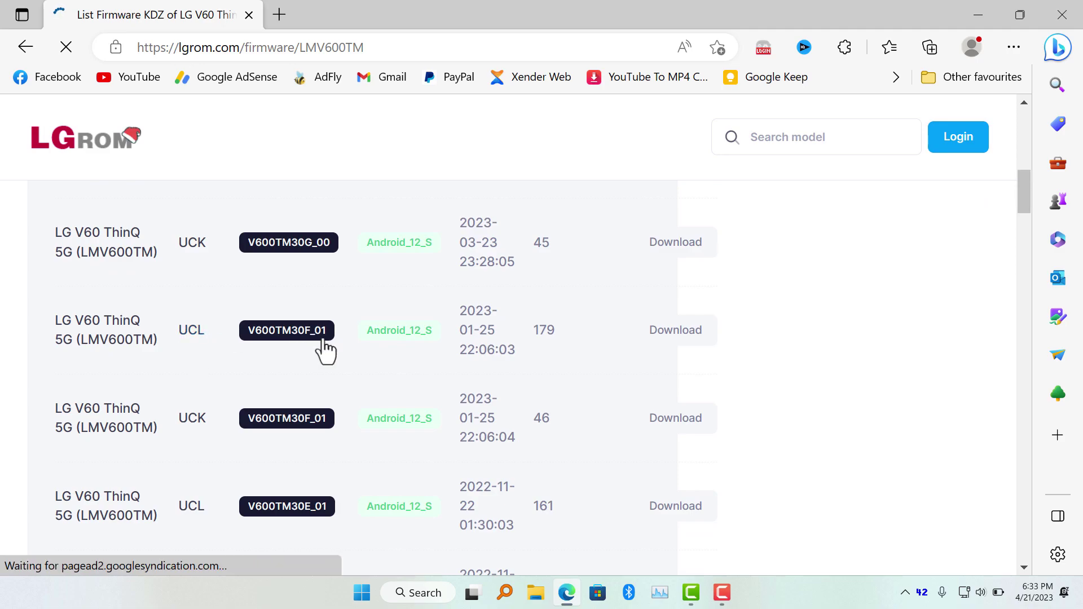
scroll(323, 340, "down", 2)
scroll(324, 340, "down", 2)
scroll(323, 341, "down", 1)
scroll(324, 341, "down", 2)
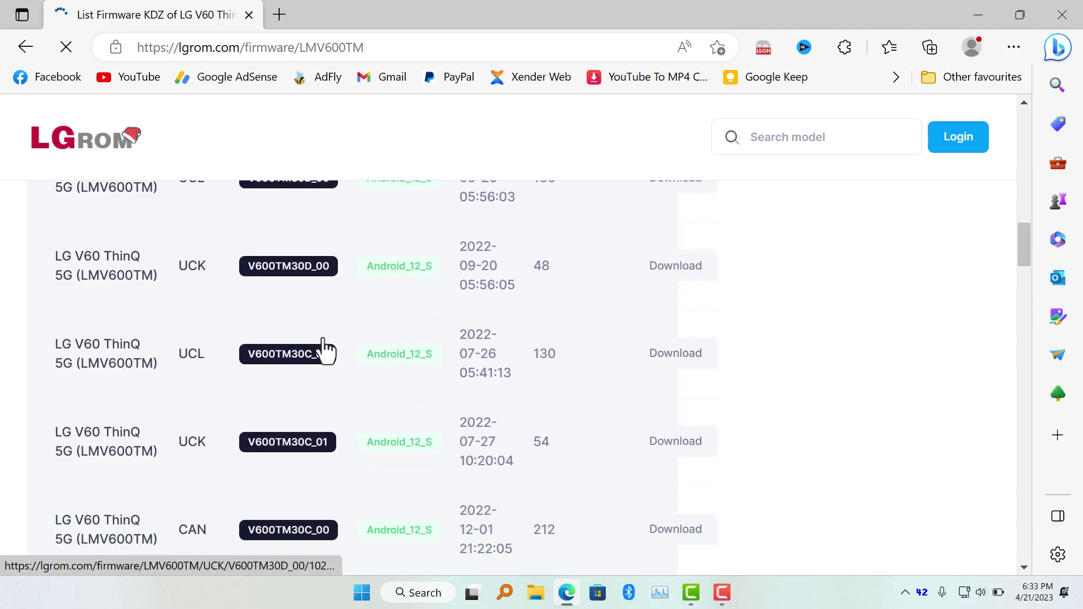
scroll(325, 347, "down", 1)
scroll(324, 347, "down", 1)
scroll(324, 346, "down", 1)
scroll(324, 347, "down", 2)
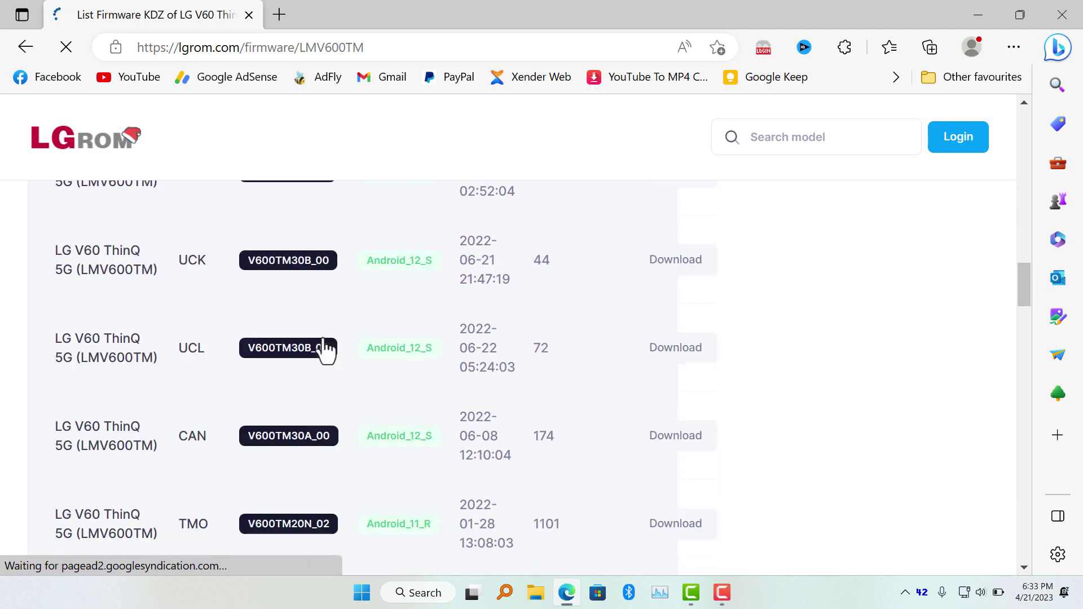
scroll(325, 347, "down", 2)
scroll(322, 350, "down", 1)
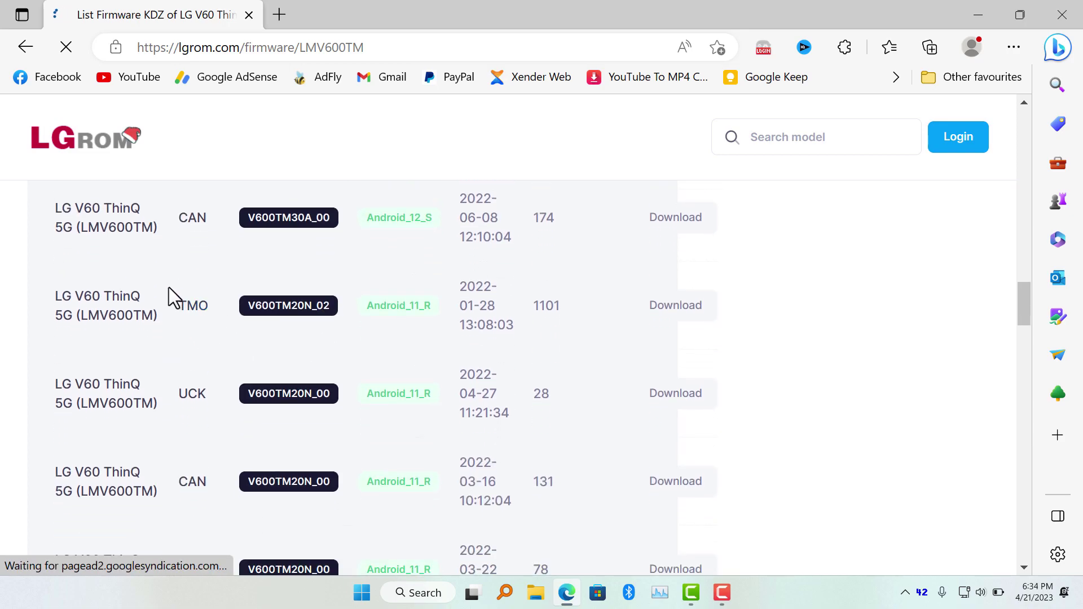
left_click_drag(169, 287, 208, 308)
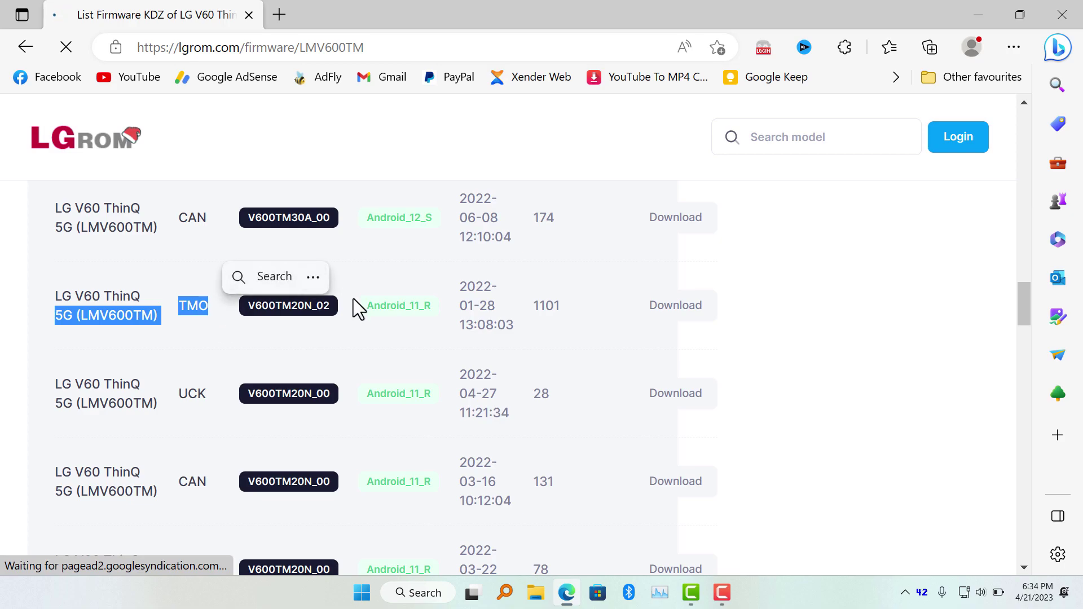
left_click(365, 284)
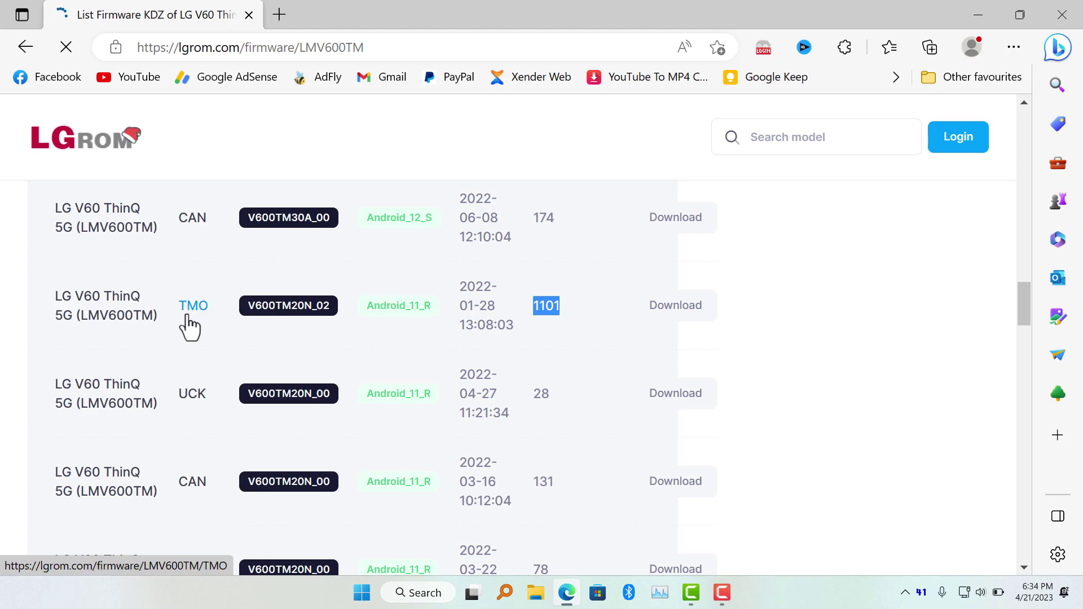
scroll(228, 322, "up", 1)
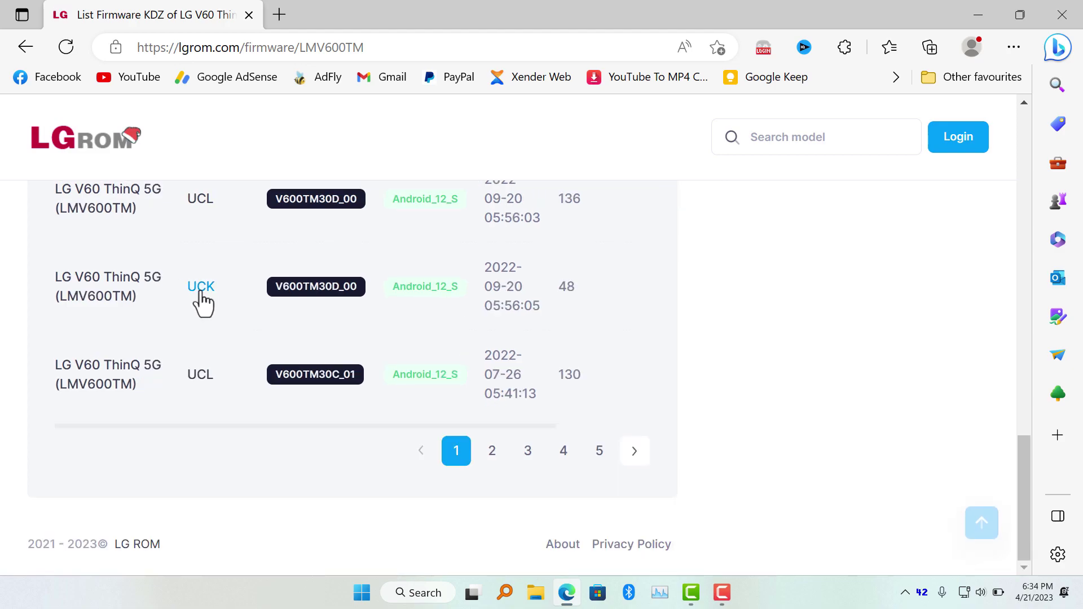
scroll(212, 327, "up", 2)
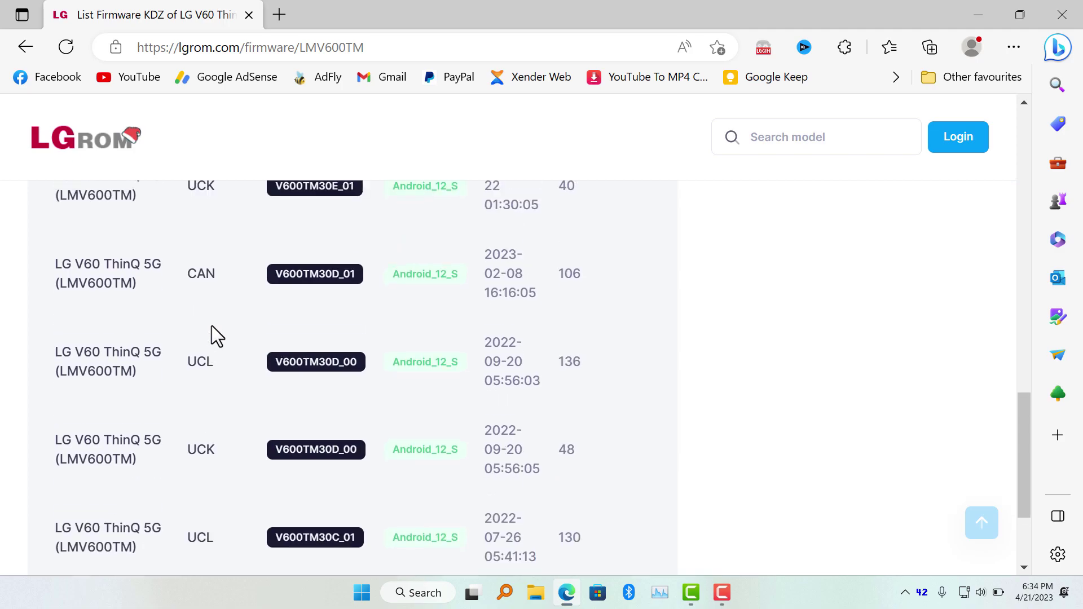
scroll(211, 328, "up", 2)
scroll(212, 327, "up", 1)
scroll(212, 328, "up", 2)
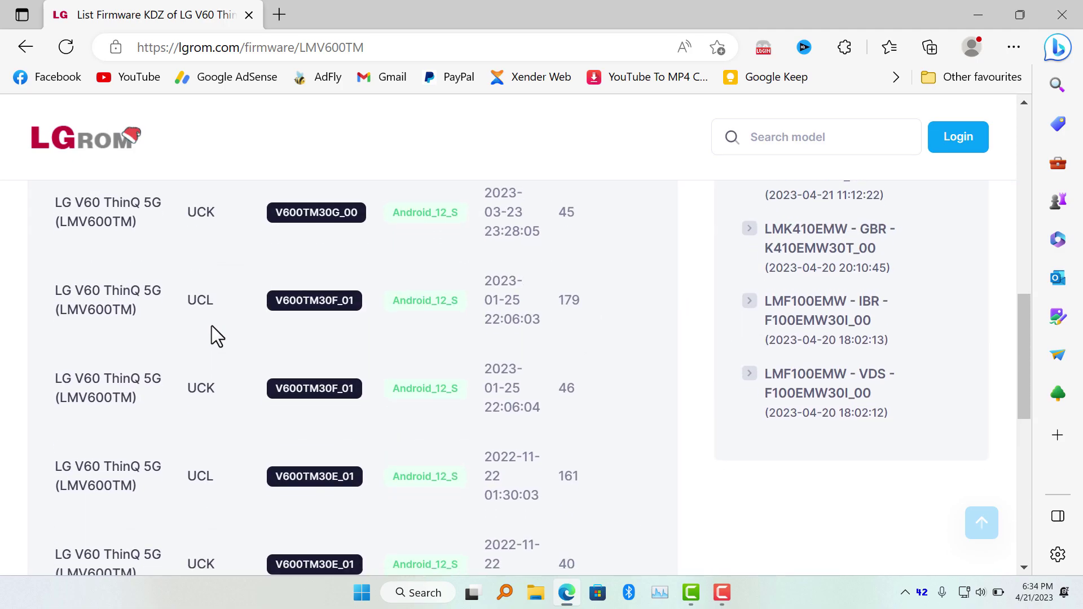
scroll(212, 328, "down", 4)
scroll(211, 328, "down", 2)
scroll(212, 326, "down", 1)
scroll(213, 326, "up", 2)
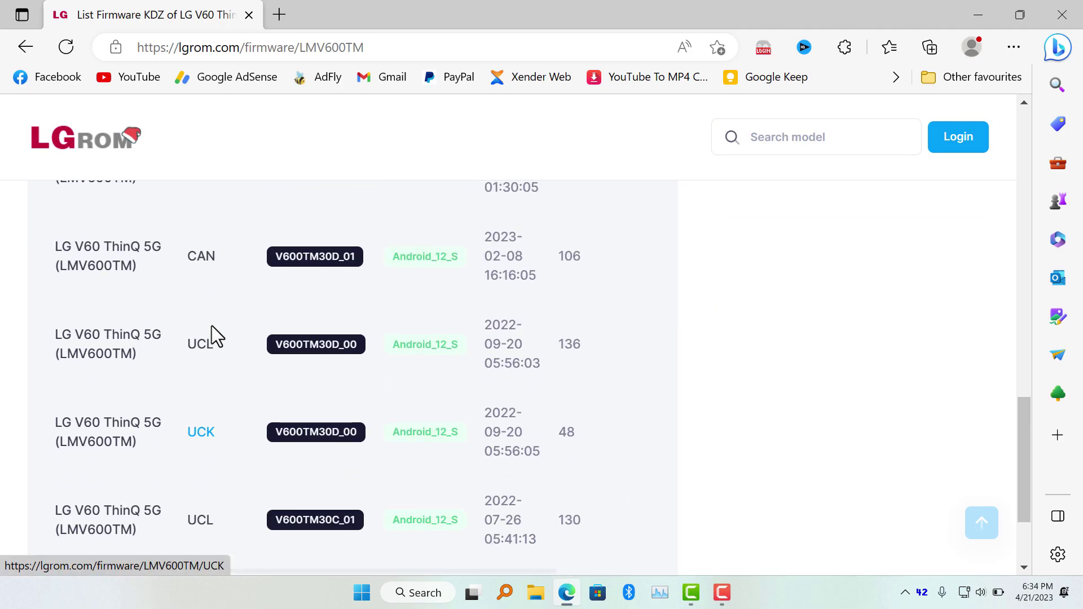
scroll(212, 326, "down", 1)
scroll(211, 326, "down", 1)
scroll(338, 330, "up", 4)
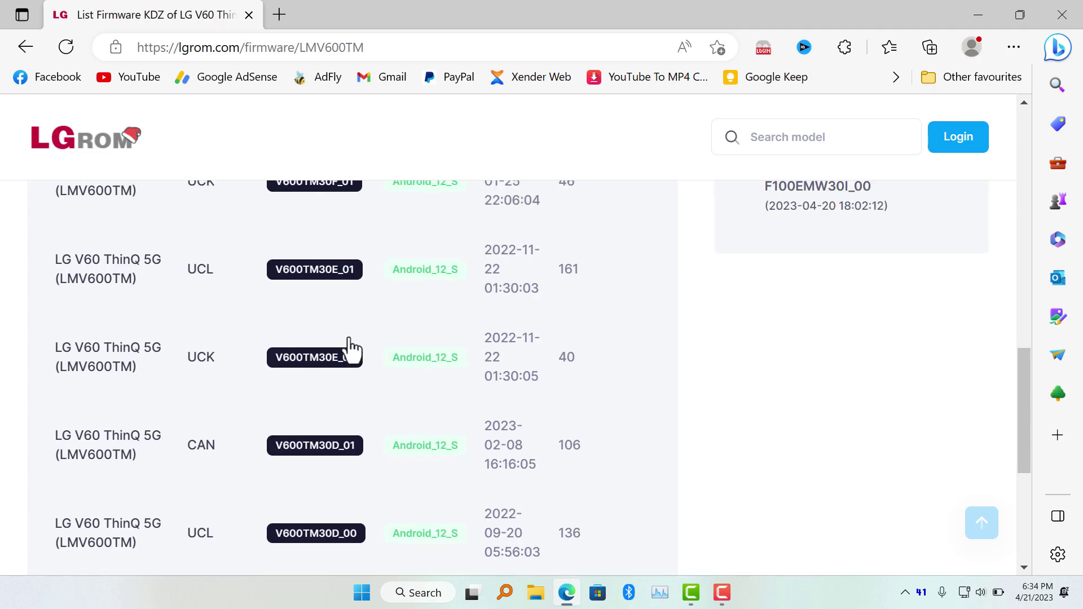
scroll(351, 350, "up", 4)
scroll(350, 350, "up", 5)
scroll(352, 348, "down", 4)
scroll(353, 349, "down", 4)
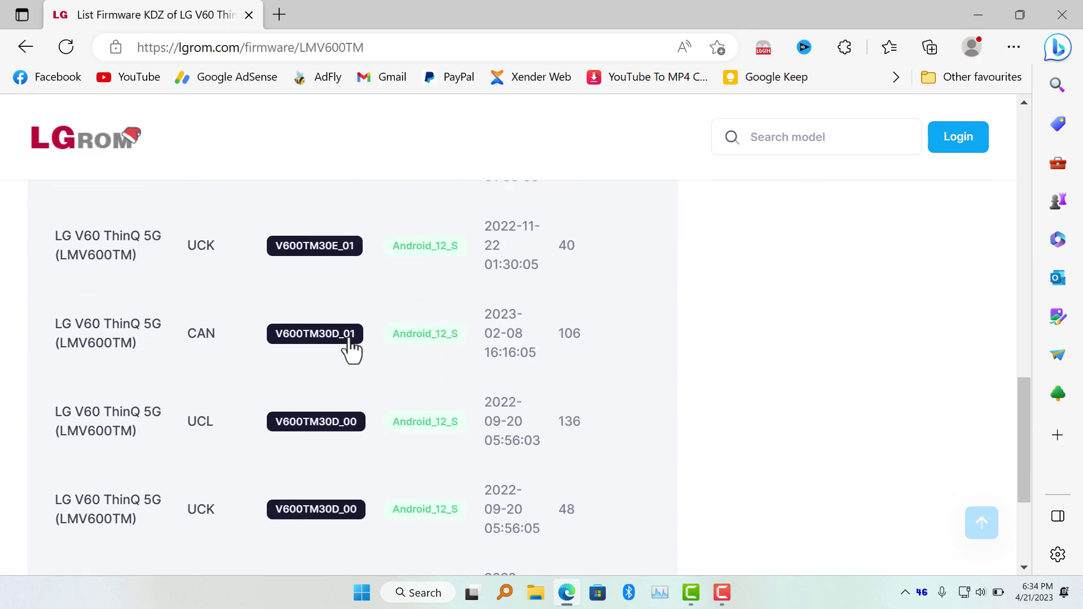
scroll(352, 350, "down", 3)
- Page through the LMV600TM firmware list: page 2, back to page 1, then page 2 again
left_click(495, 447)
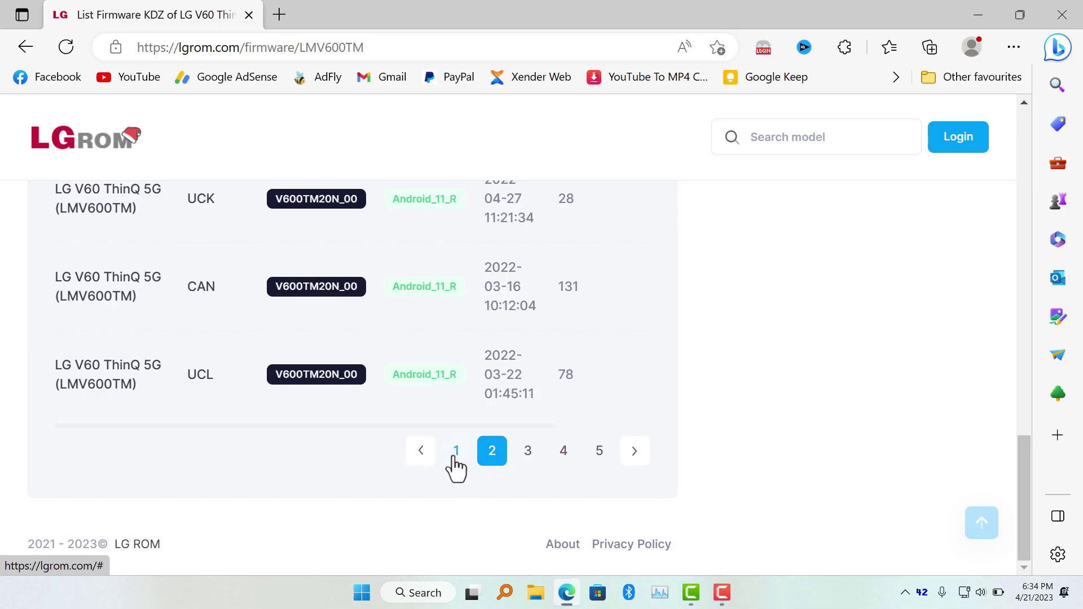
scroll(410, 390, "up", 1)
scroll(413, 394, "down", 1)
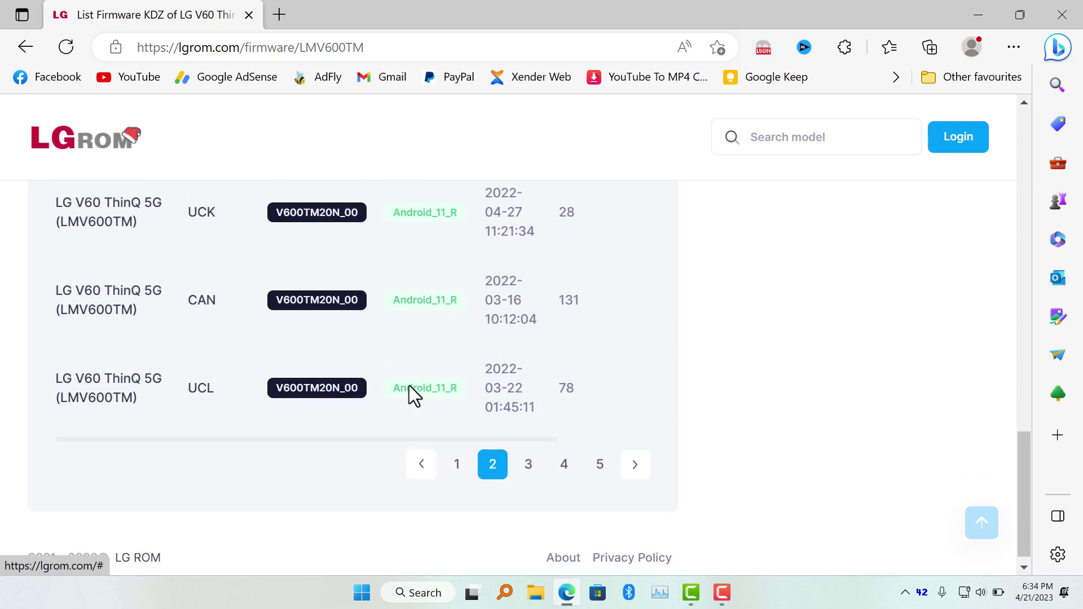
scroll(436, 364, "up", 5)
scroll(436, 363, "up", 3)
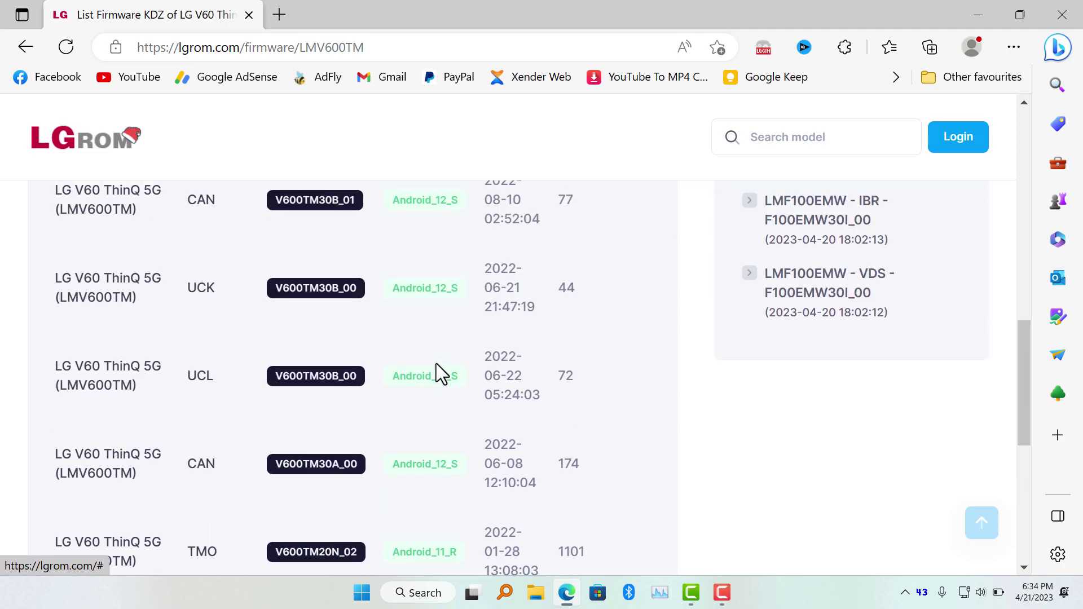
scroll(435, 363, "up", 3)
scroll(435, 363, "up", 4)
scroll(436, 363, "down", 5)
scroll(436, 364, "down", 5)
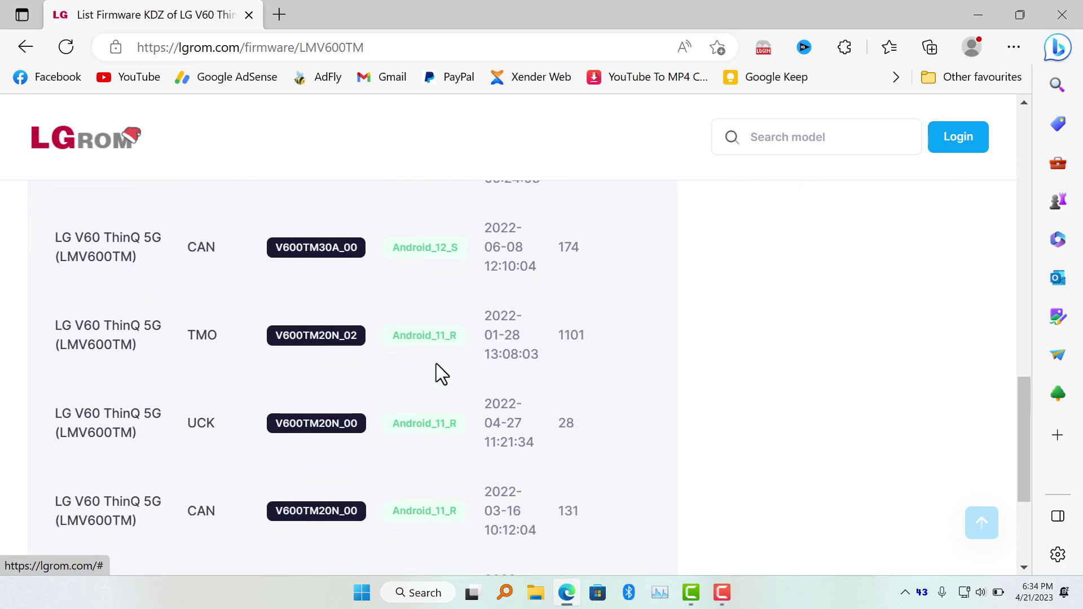
scroll(436, 363, "down", 4)
left_click(451, 454)
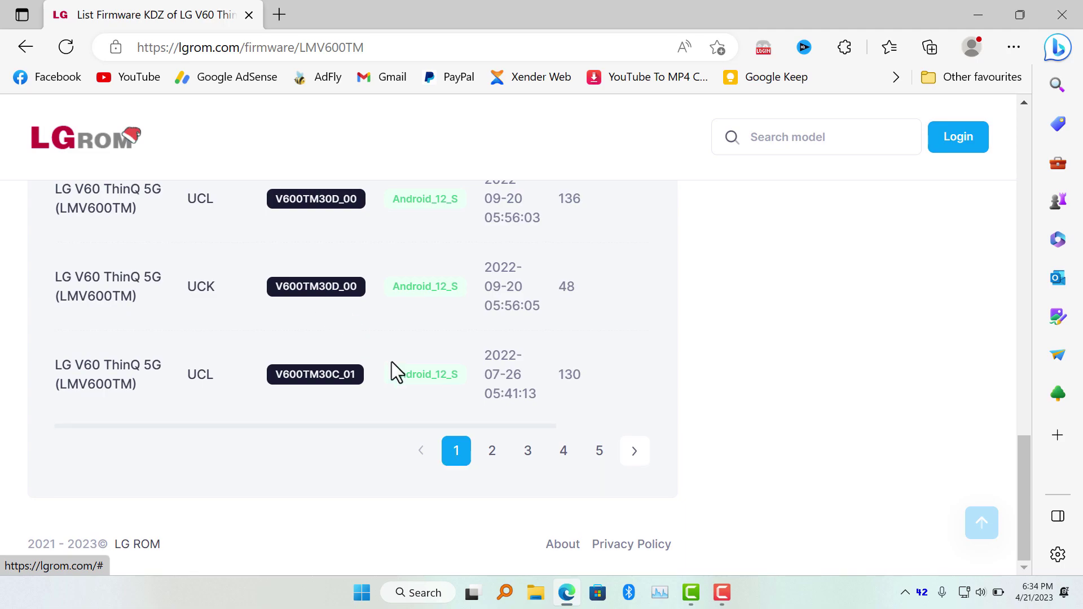
scroll(391, 363, "up", 3)
scroll(392, 362, "up", 3)
scroll(392, 363, "up", 3)
scroll(392, 362, "up", 3)
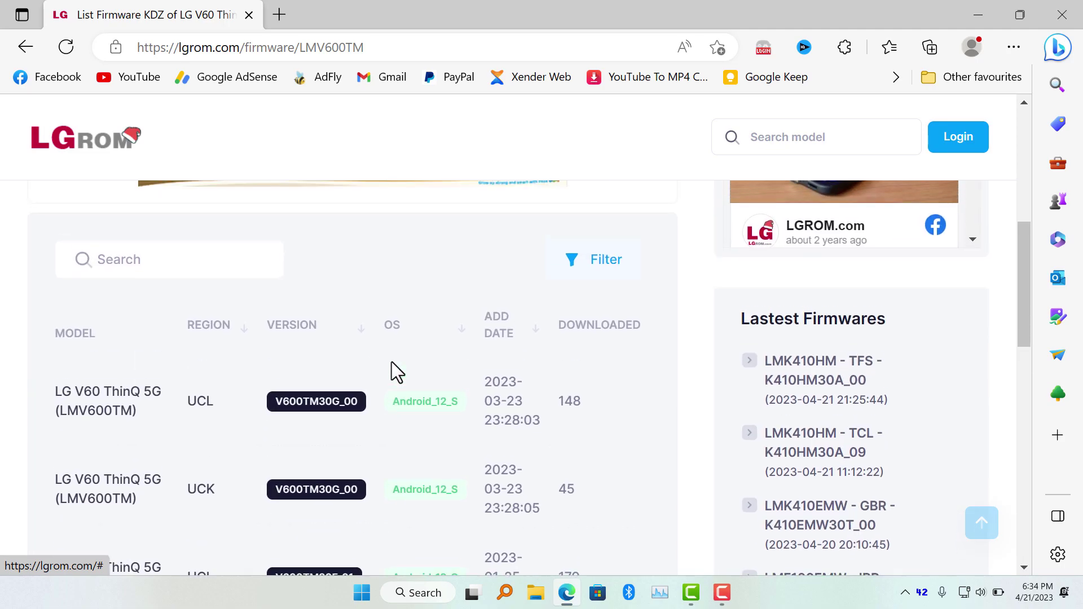
scroll(392, 362, "down", 10)
scroll(392, 361, "up", 1)
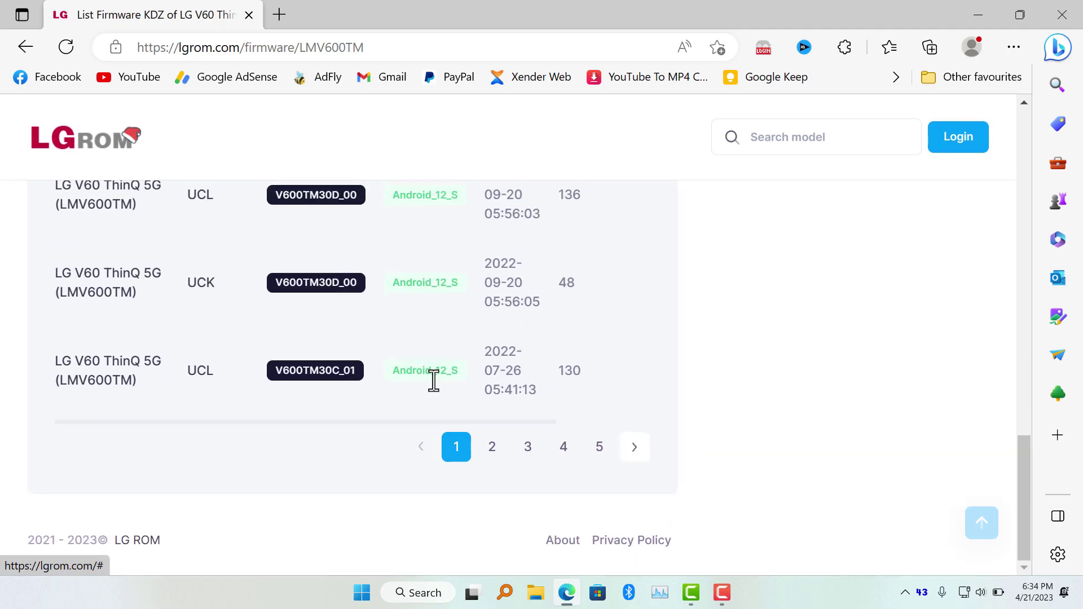
left_click(492, 457)
scroll(399, 370, "up", 2)
scroll(399, 370, "up", 2)
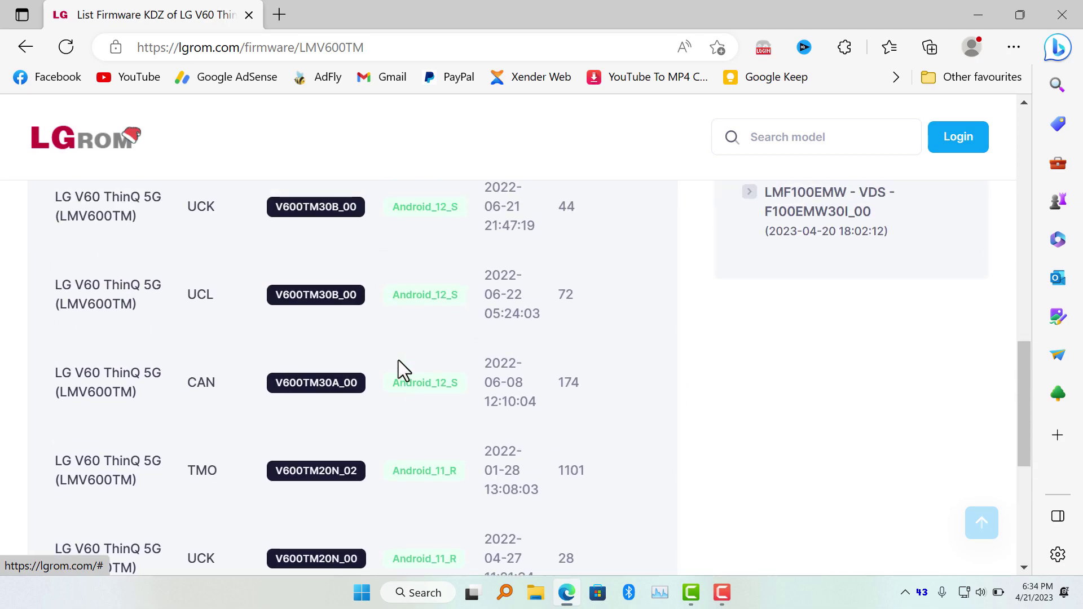
scroll(399, 370, "down", 1)
scroll(399, 370, "down", 1)
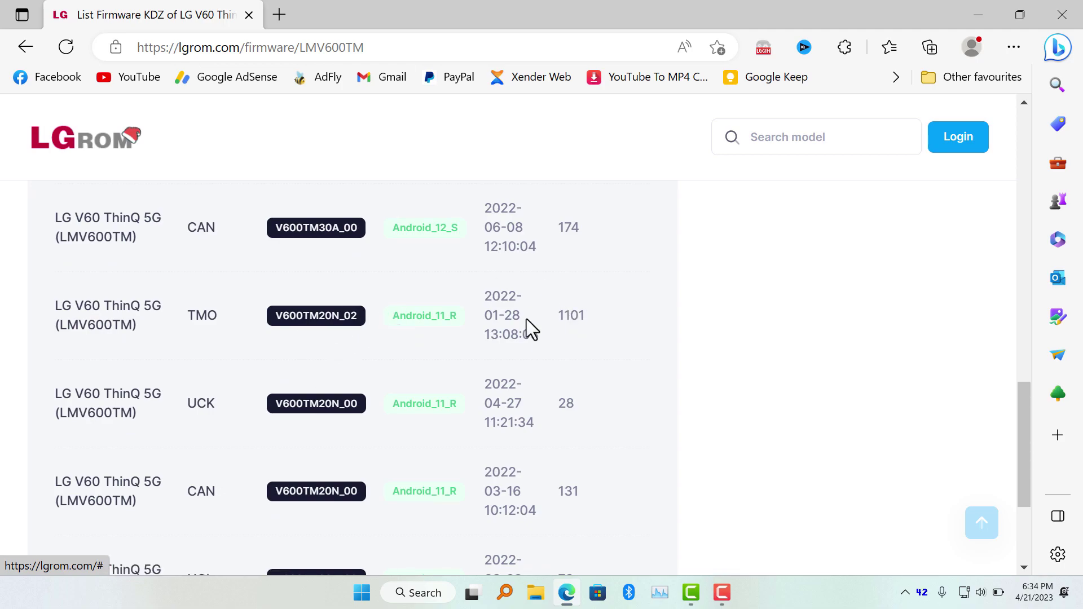
scroll(526, 319, "right", 2)
scroll(527, 318, "right", 1)
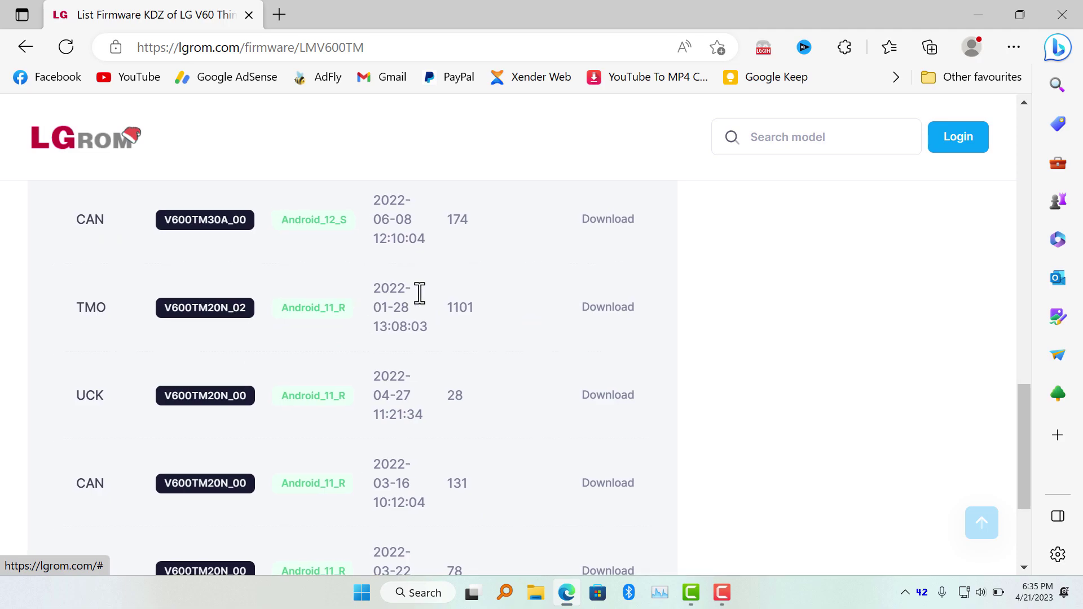
- Open the TMO V600TM20N_02 download page and start the 5.9 GB KDZ direct download
left_click(633, 309)
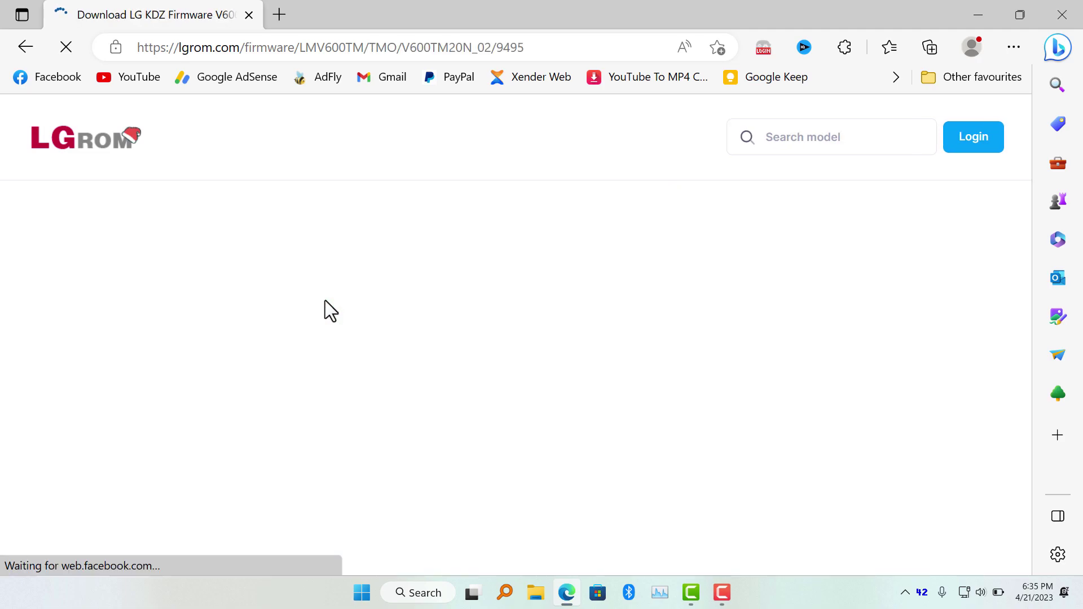
scroll(428, 402, "down", 2)
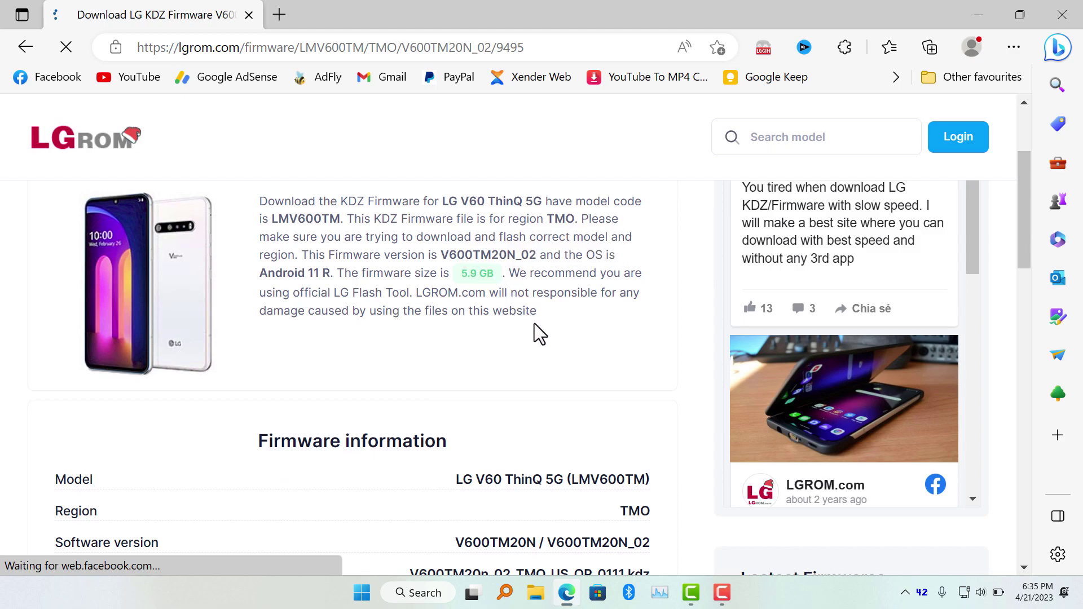
scroll(535, 323, "down", 4)
scroll(535, 323, "down", 2)
scroll(534, 324, "down", 3)
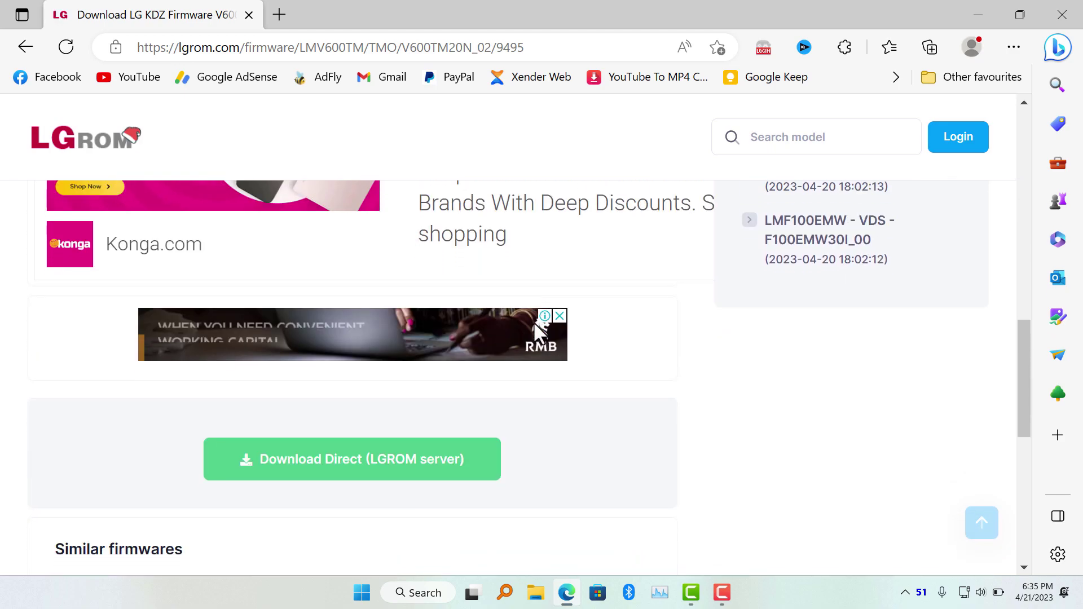
scroll(534, 323, "down", 2)
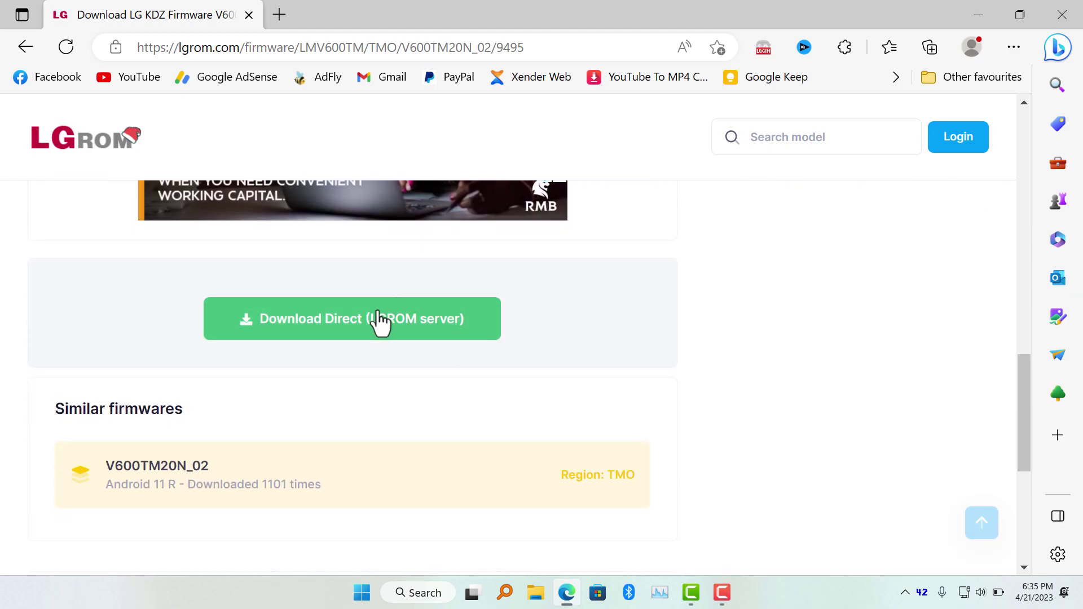
left_click(360, 325)
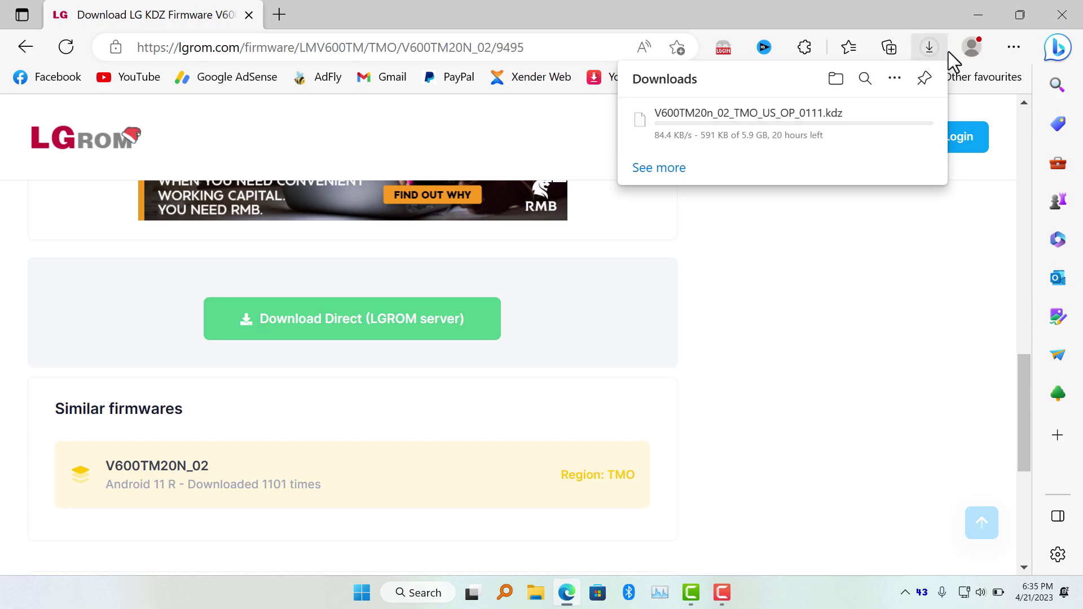
- Check the KDZ download in Edge's Downloads list, full history and folder, then close the folder
left_click(930, 48)
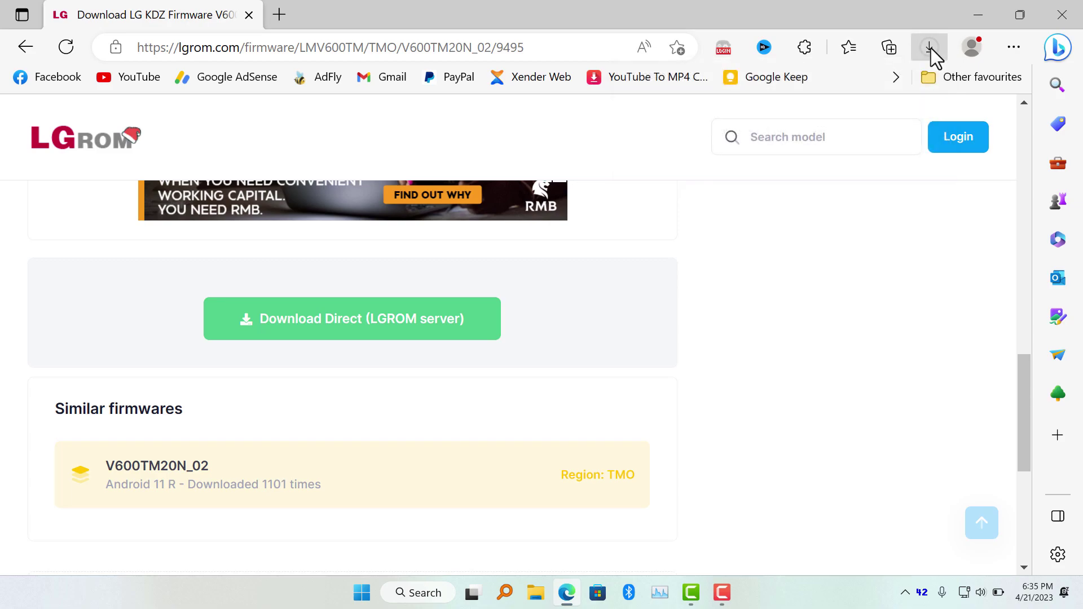
left_click(931, 48)
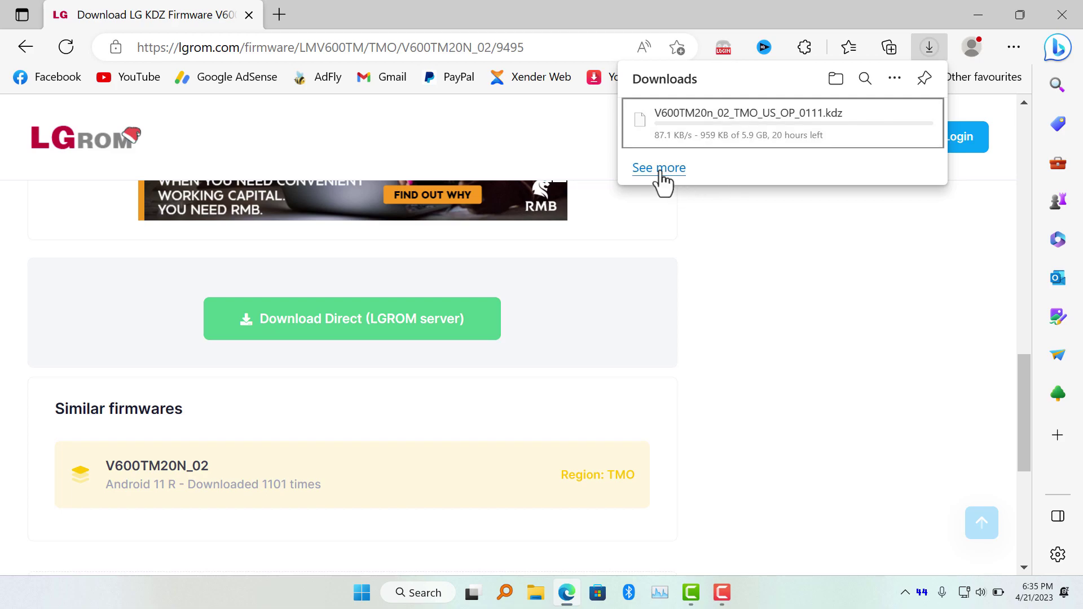
left_click(661, 169)
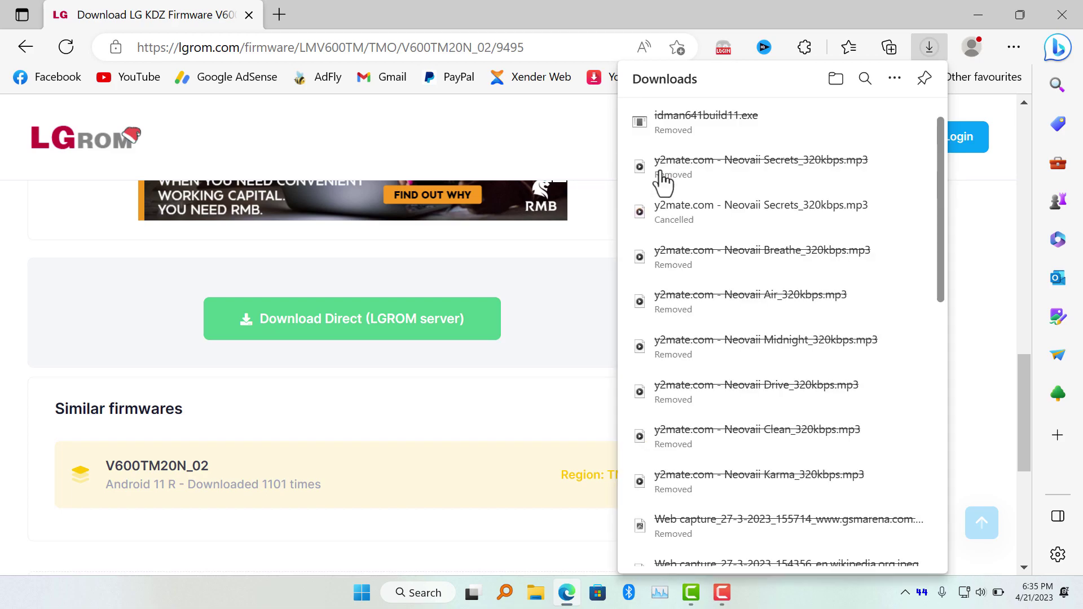
left_click(837, 84)
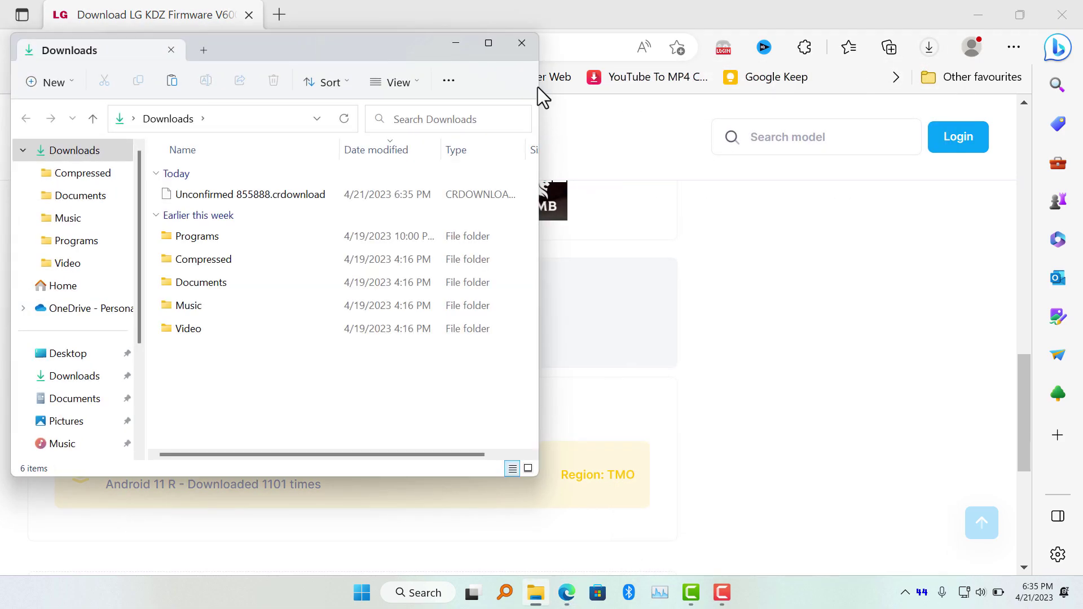
left_click(521, 45)
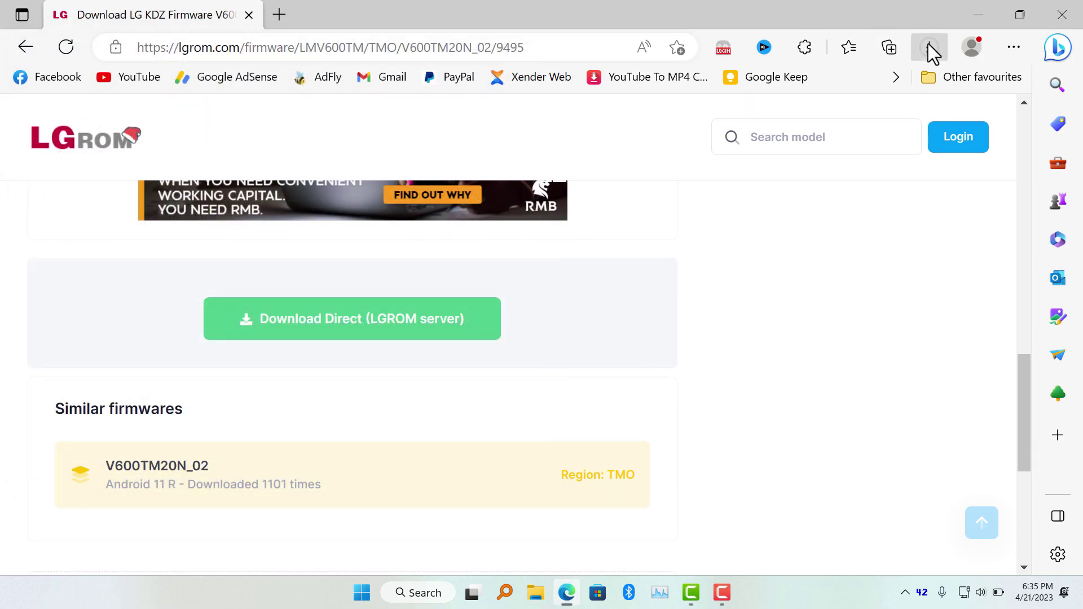
- Pause and cancel the V600TM20n_02 KDZ download, then minimize Edge
left_click(929, 47)
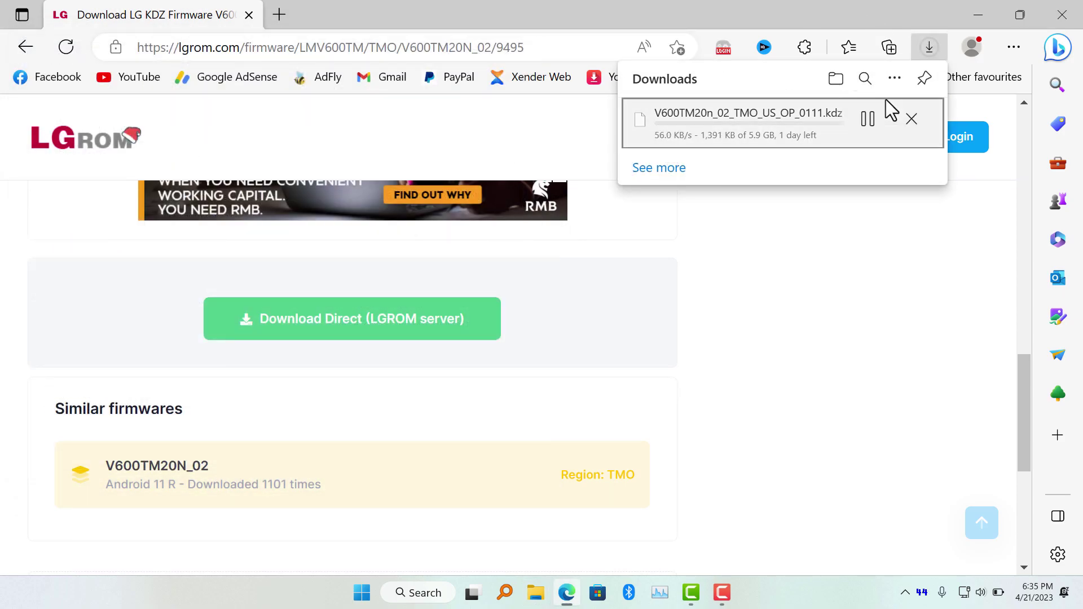
left_click(870, 124)
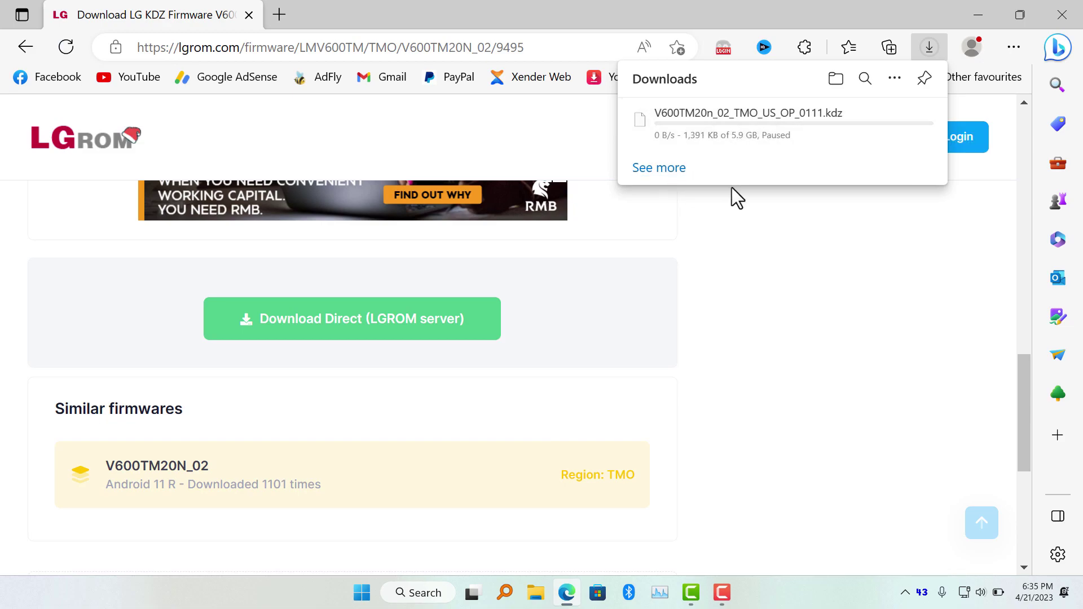
left_click(651, 180)
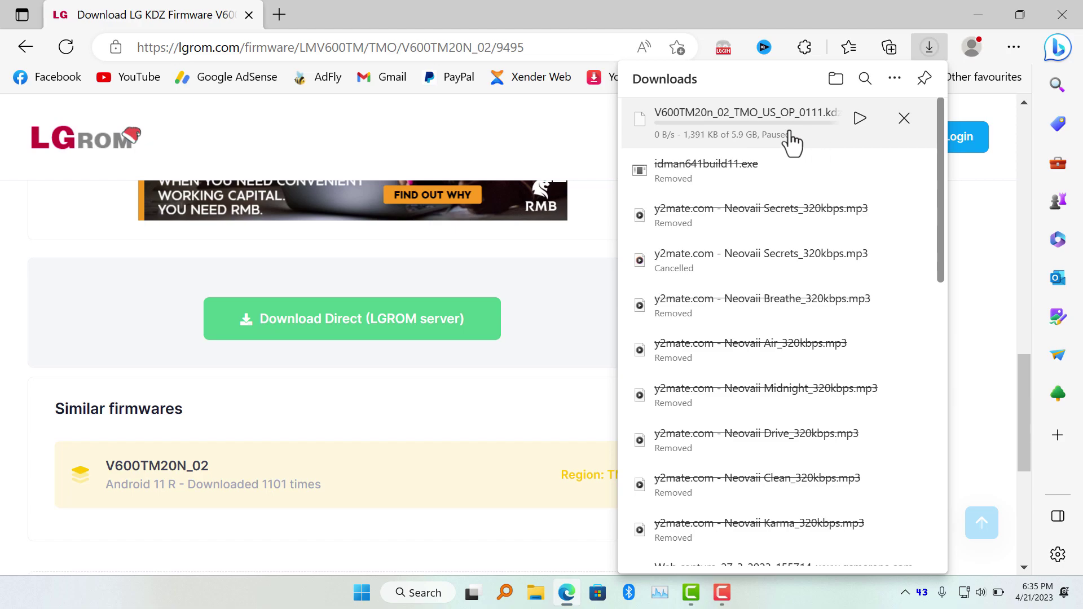
mouse_move(746, 123)
left_click(904, 120)
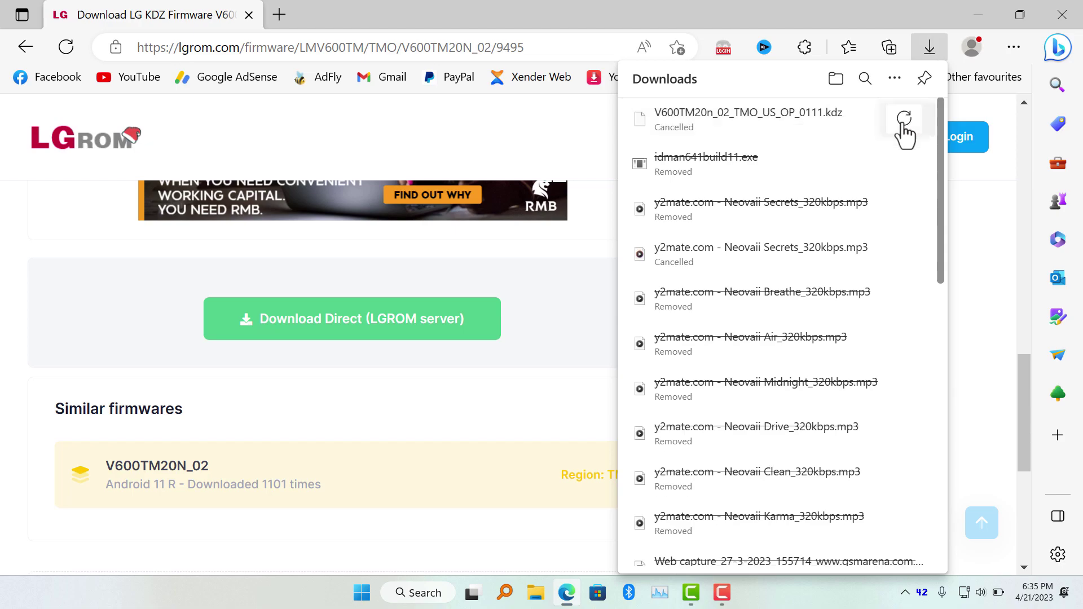
left_click(993, 19)
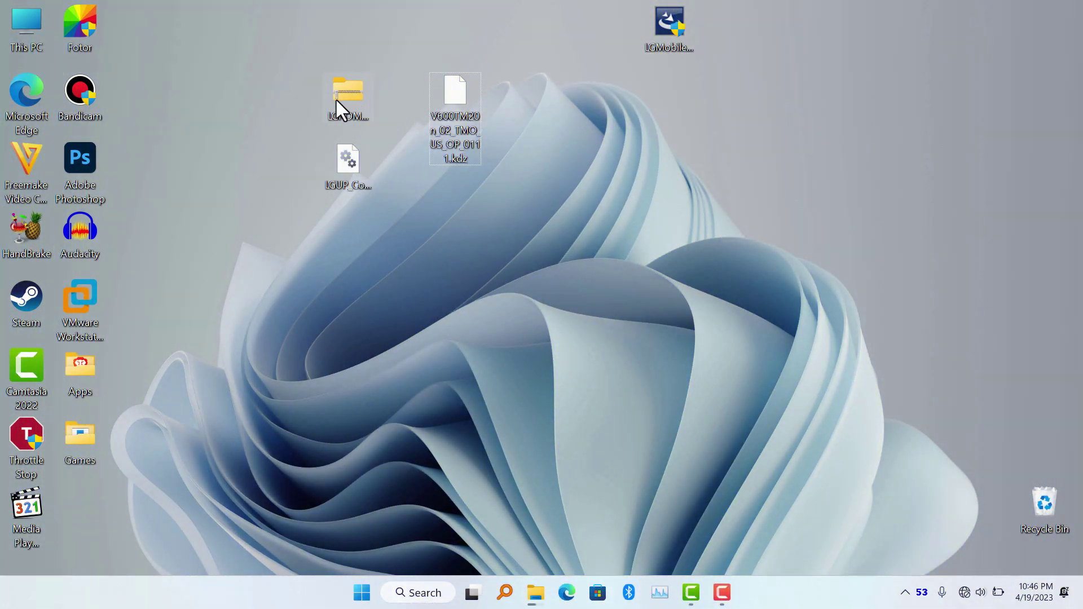
- Arrange the LGROMUP 1.1 folder, KDZ file and LG driver installer together on the desktop
left_click_drag(336, 100, 314, 76)
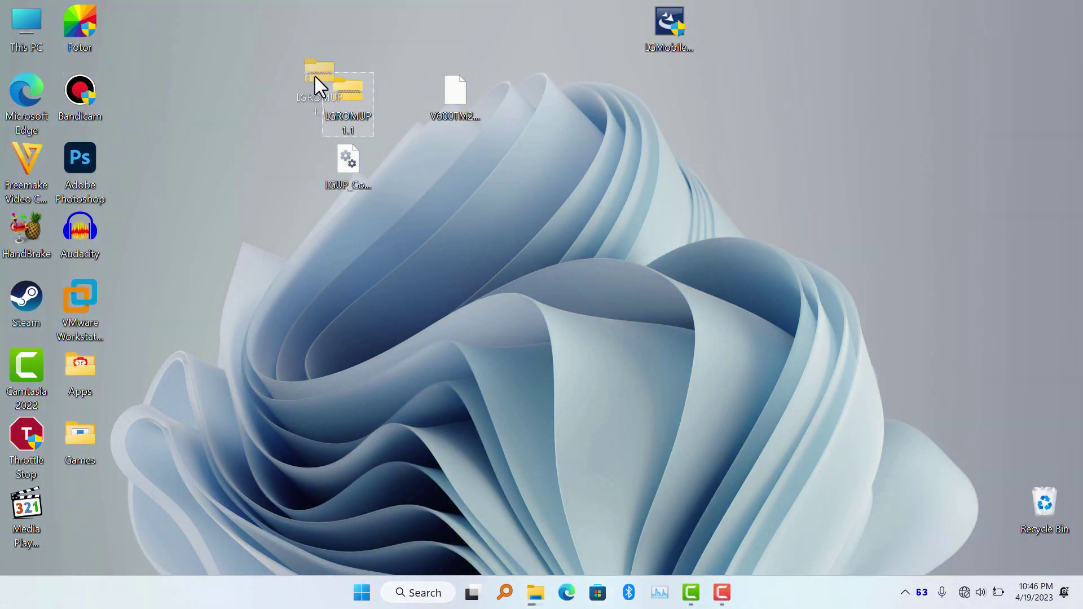
left_click_drag(459, 102, 398, 92)
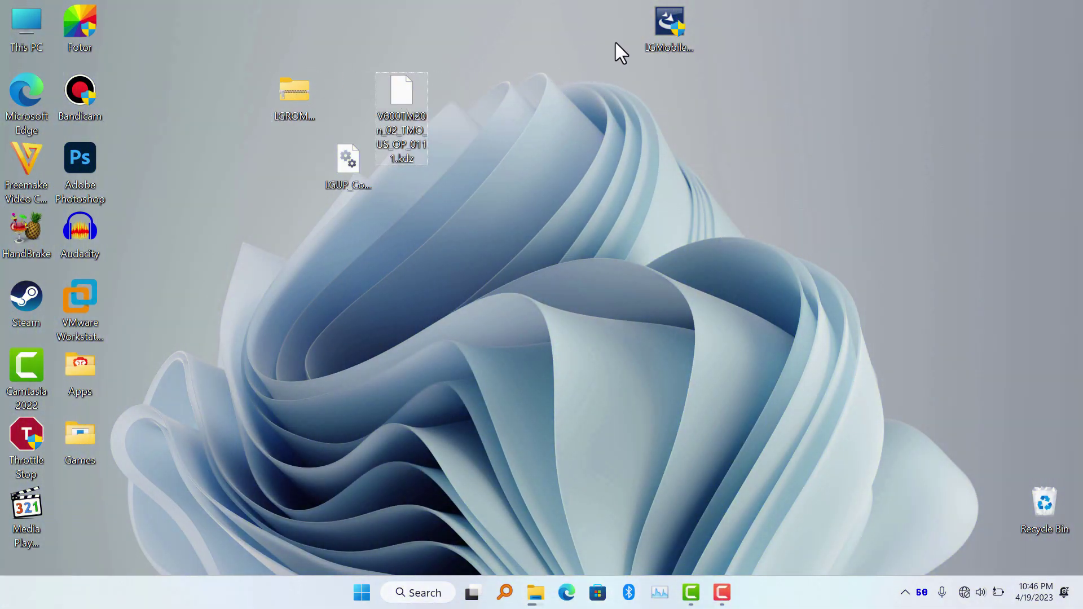
left_click_drag(668, 31, 519, 57)
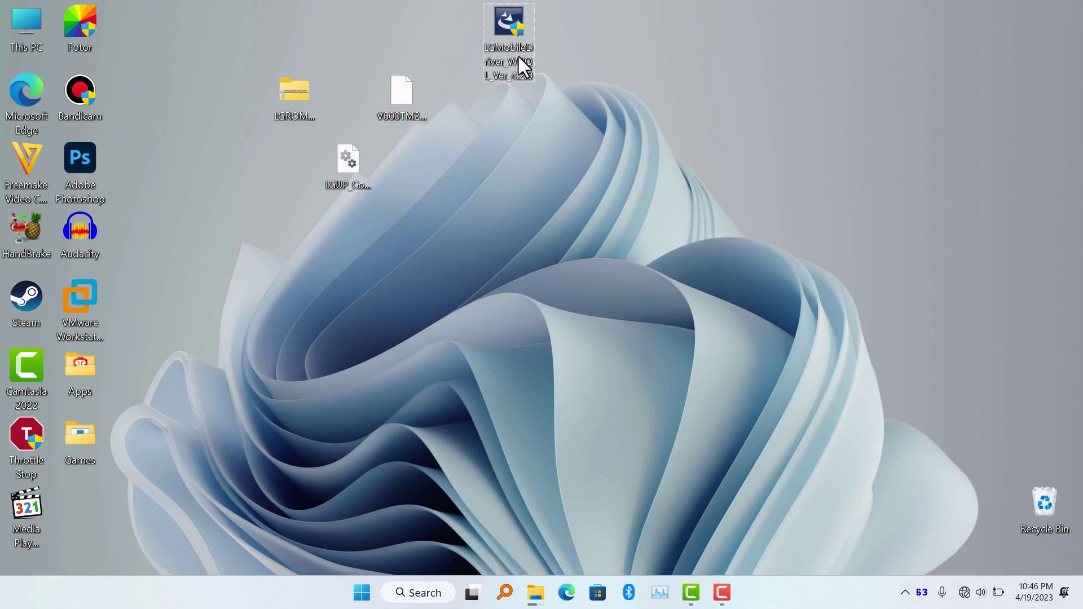
- Run the LG Mobile Driver installer in English (United States) and dismiss the success message
double_click(510, 39)
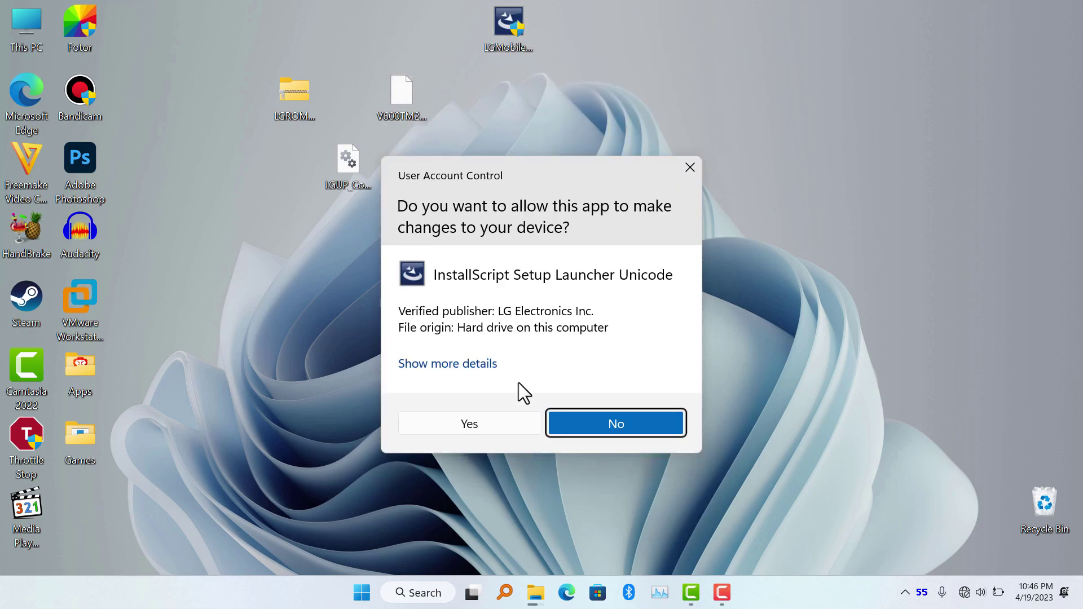
left_click(490, 417)
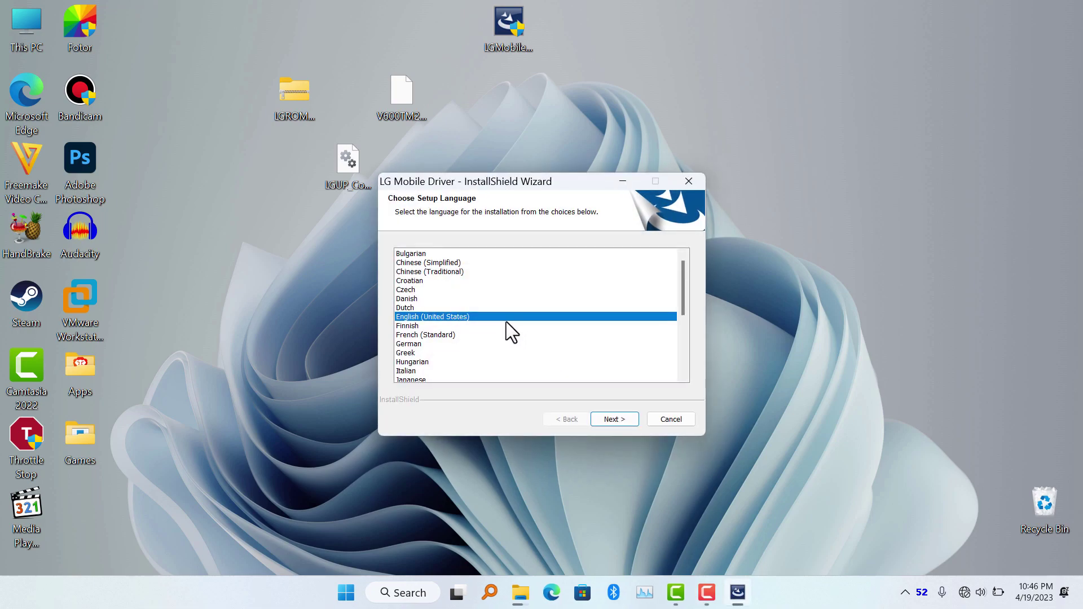
left_click(622, 418)
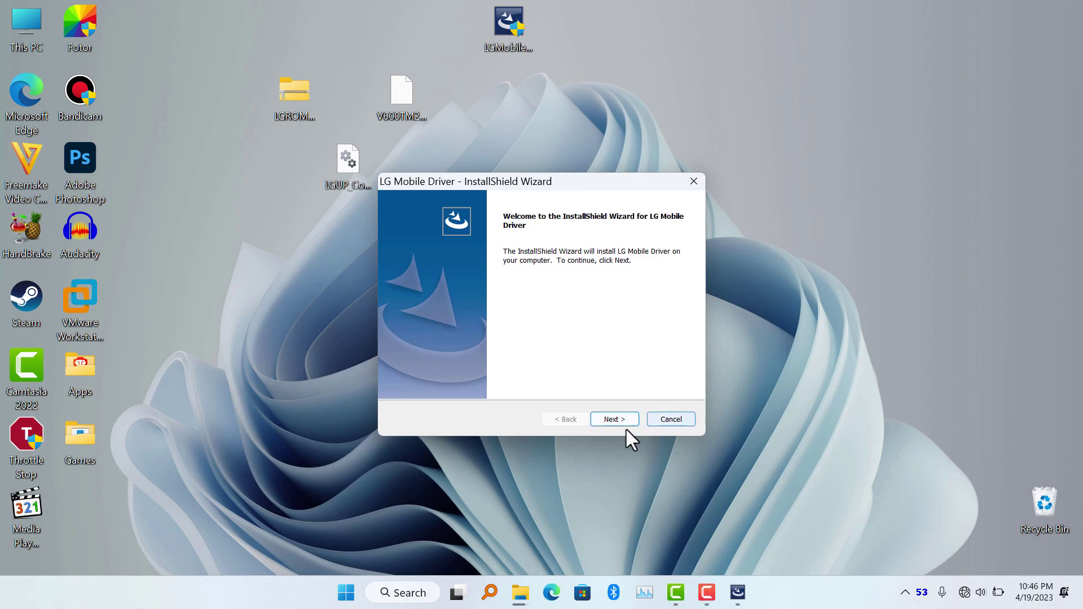
left_click(619, 419)
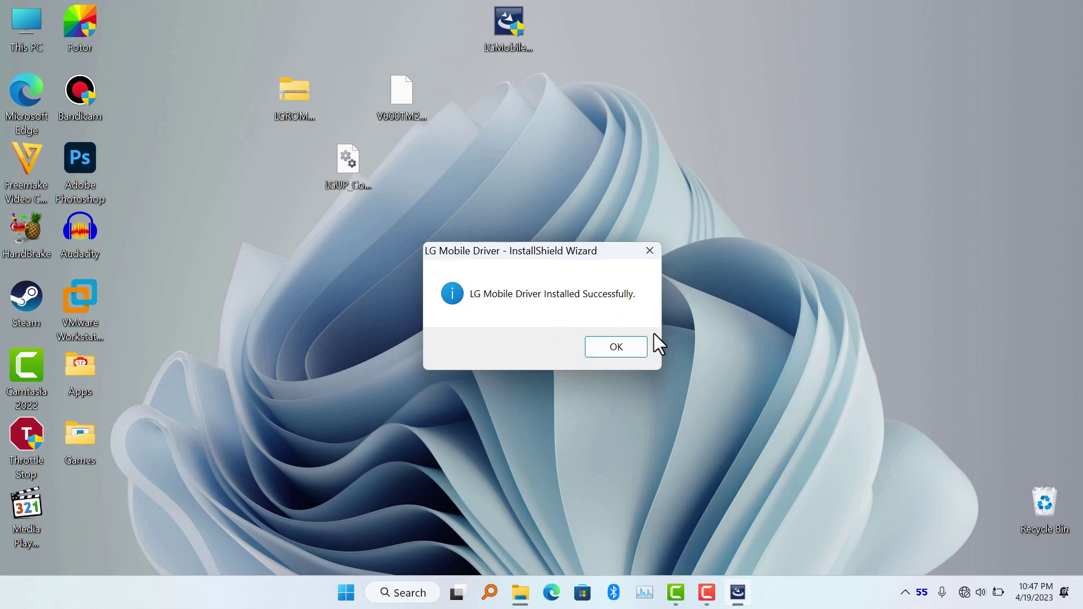
left_click(639, 345)
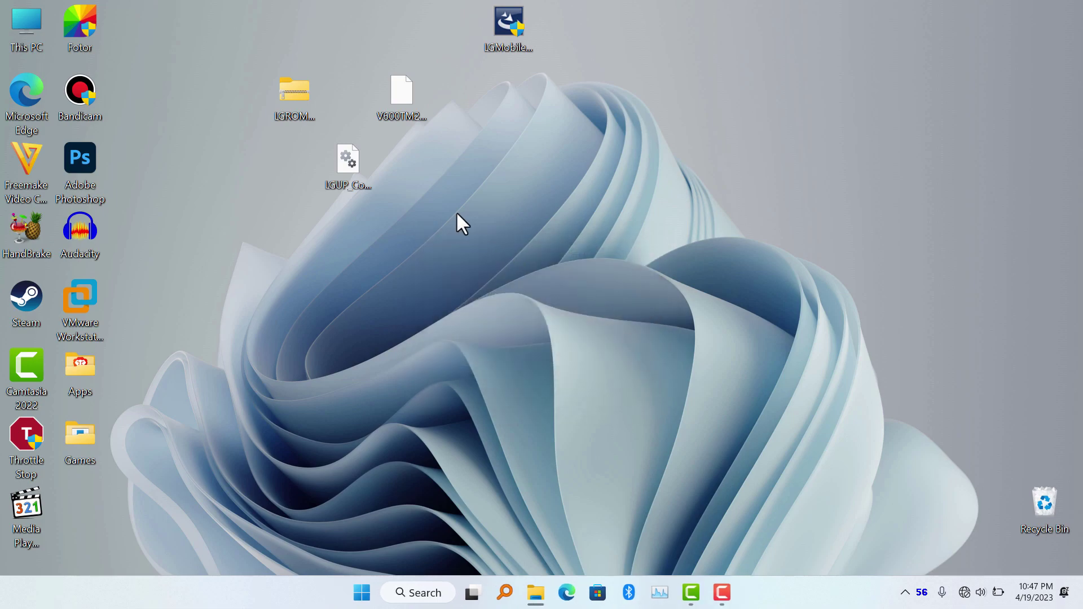
- Extract the LGROMUP1.1 archive with WinRAR Extract Here and open the extracted folder
right_click(290, 96)
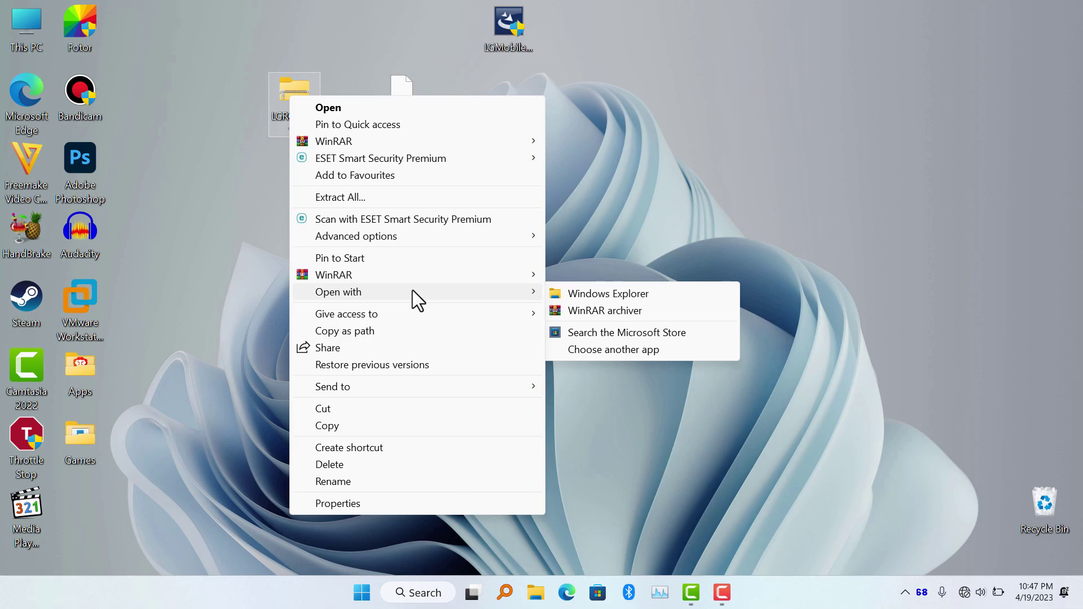
mouse_move(338, 275)
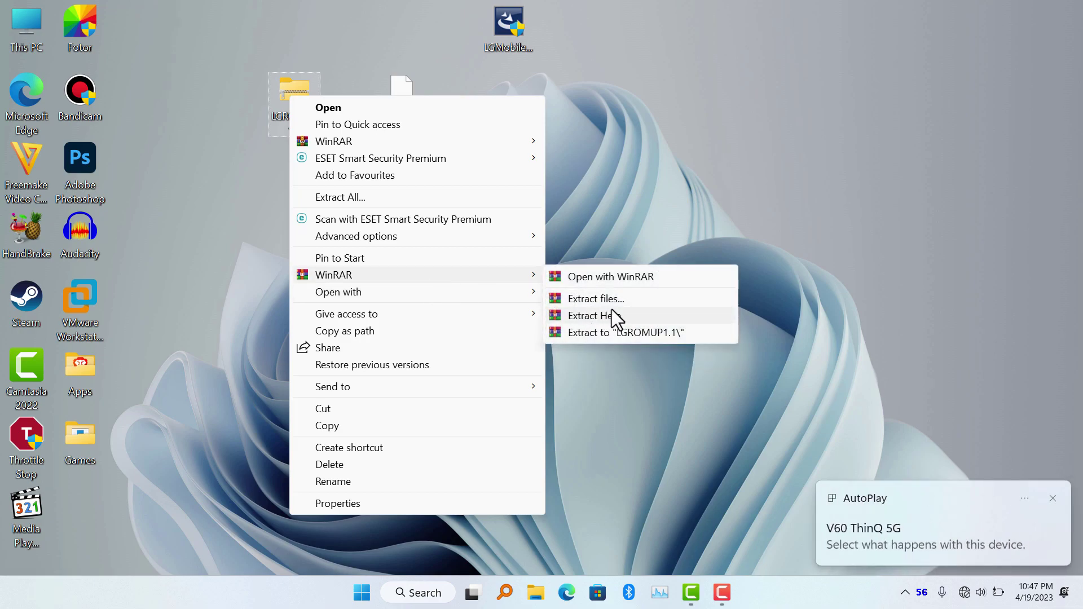
left_click(623, 314)
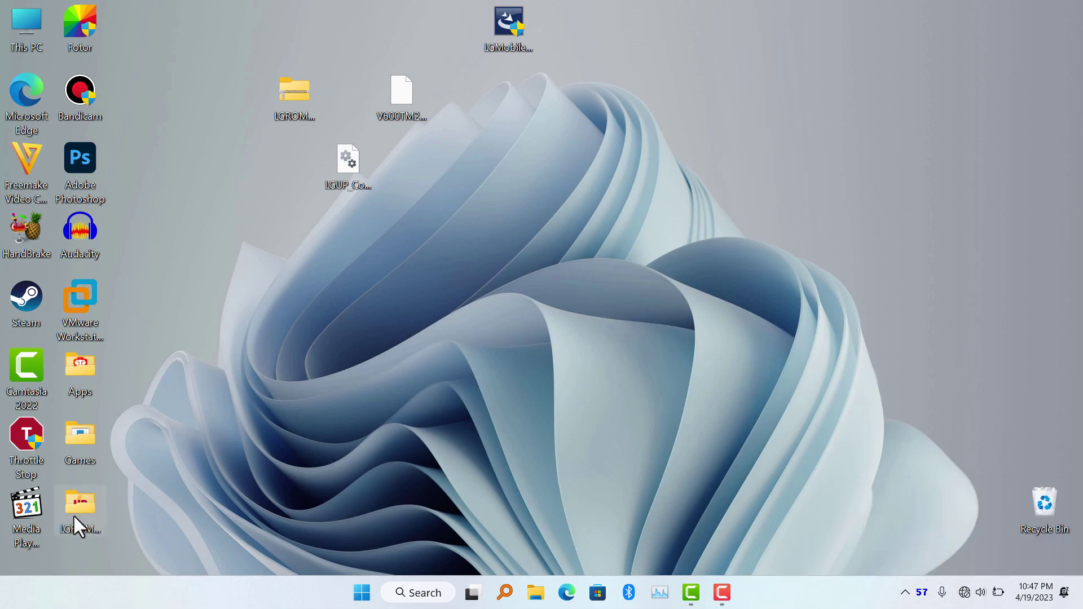
left_click_drag(77, 511, 768, 20)
double_click(773, 20)
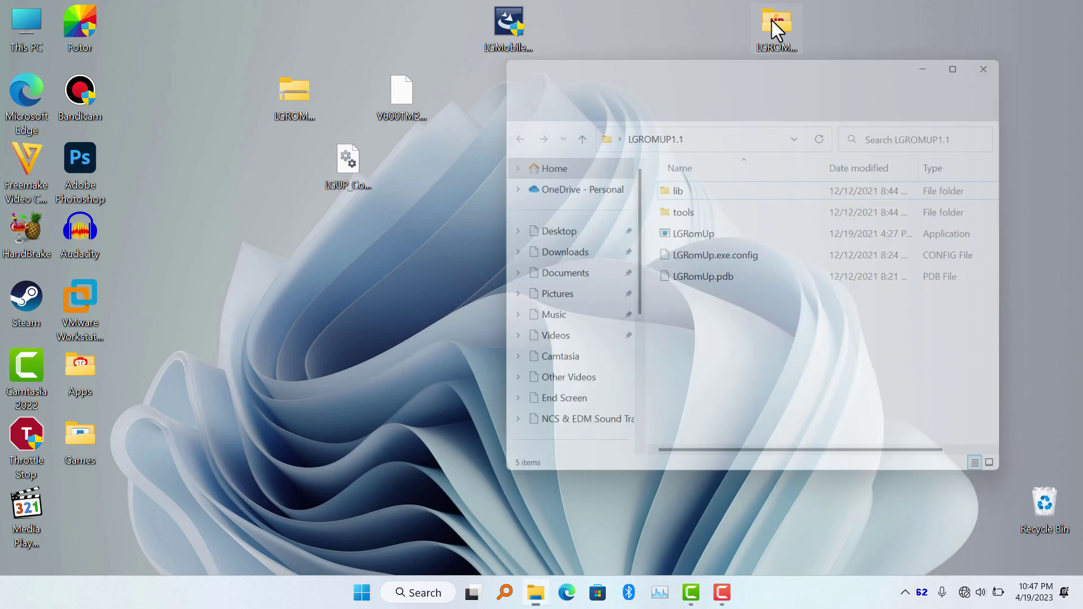
- Launch LGRomUp as administrator, approving the permission prompt
right_click(719, 233)
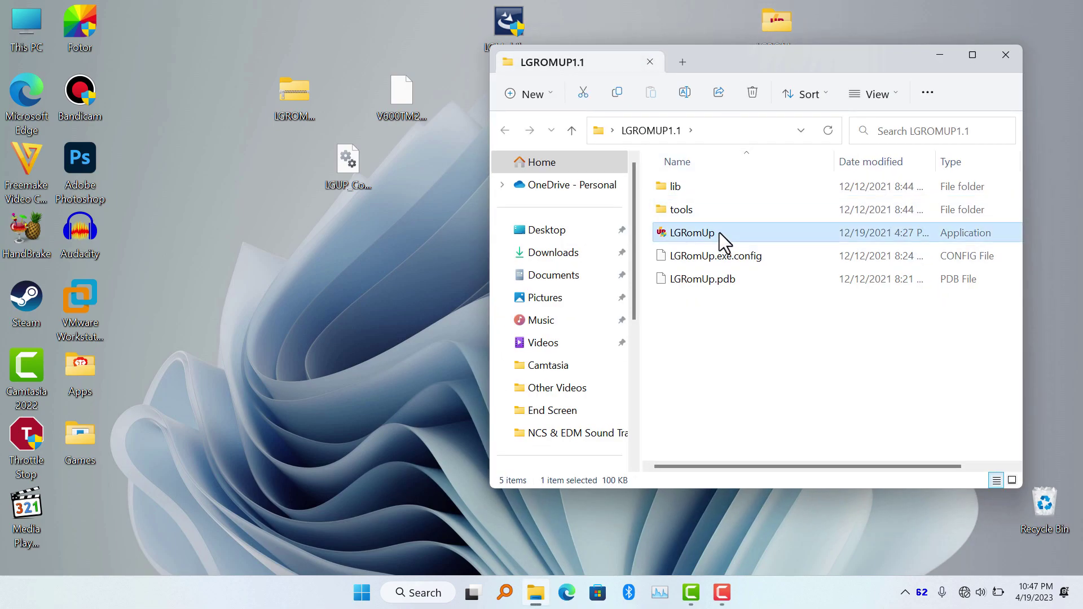
left_click(792, 197)
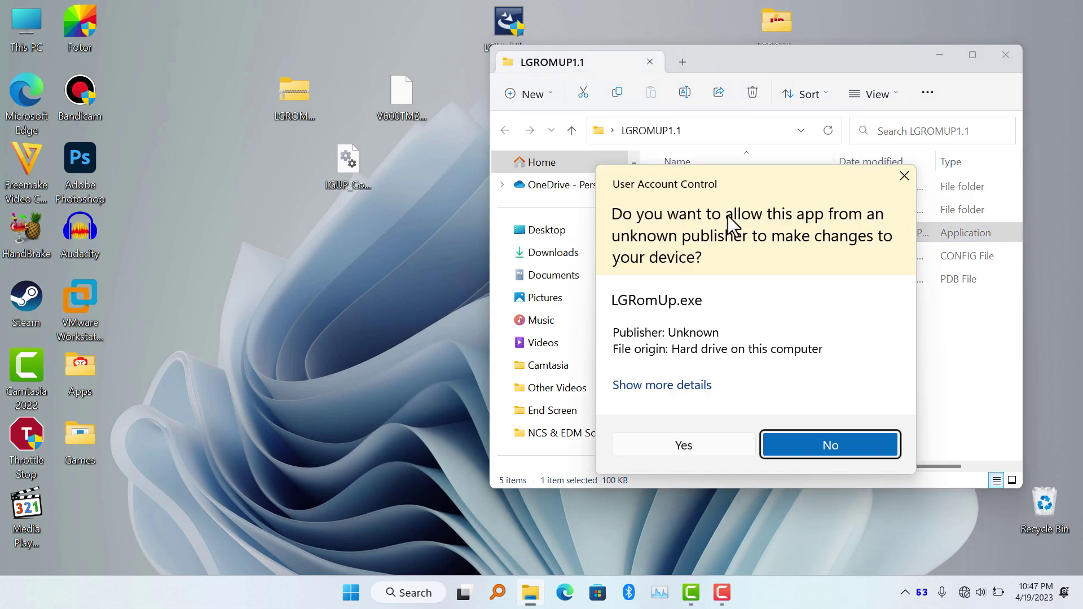
left_click(702, 449)
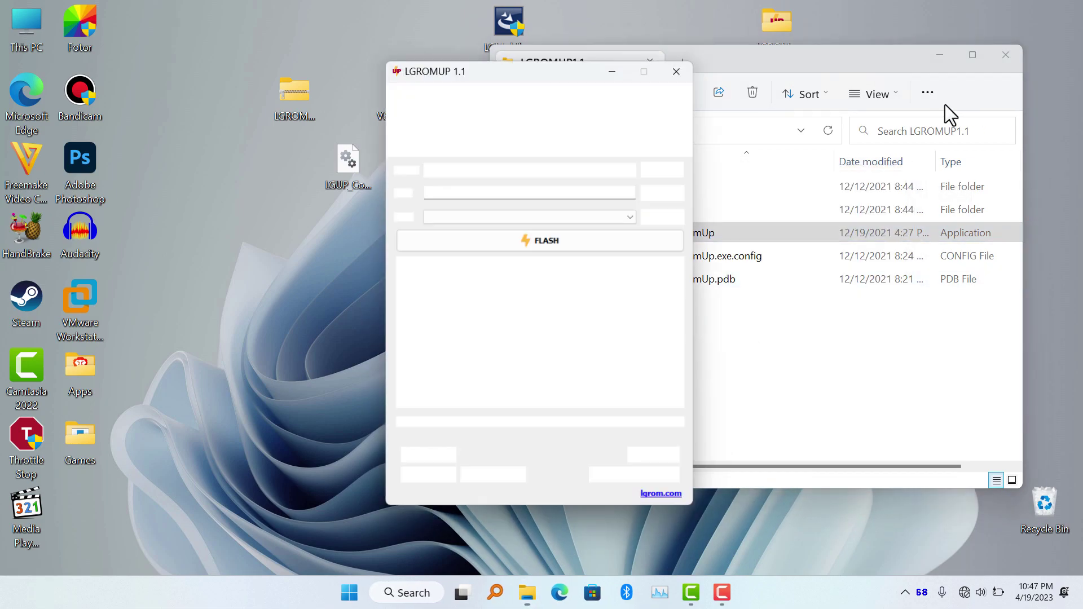
- Close the folder window and load V600TM20n_02_TMO_US_OP_0111.kdz from the Desktop into LGROMUP
left_click(1006, 55)
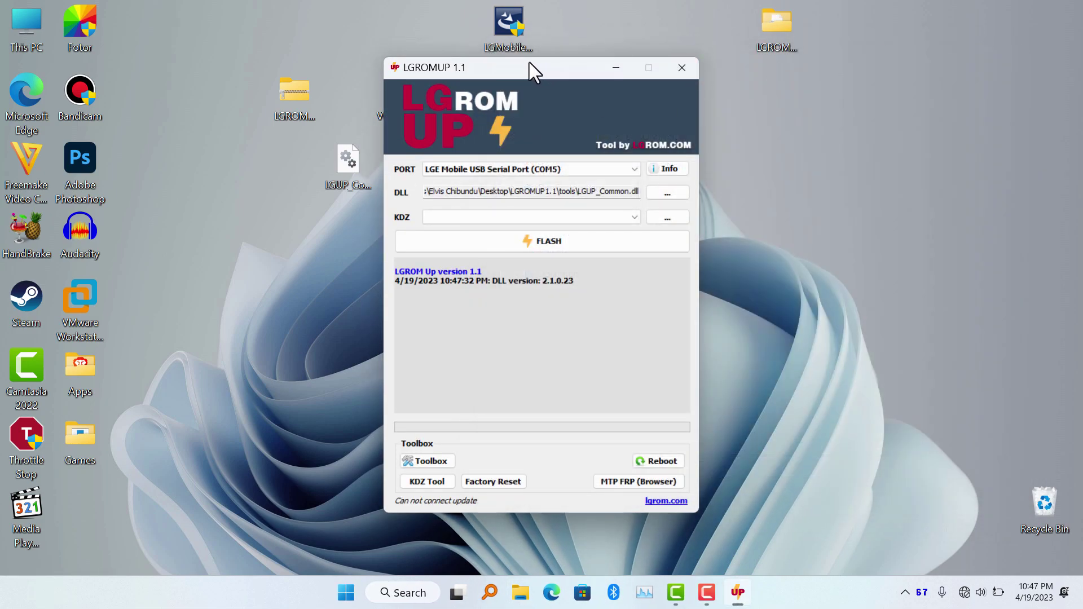
mouse_move(529, 64)
left_mouse_down()
mouse_move(503, 89)
mouse_move(570, 78)
left_mouse_up()
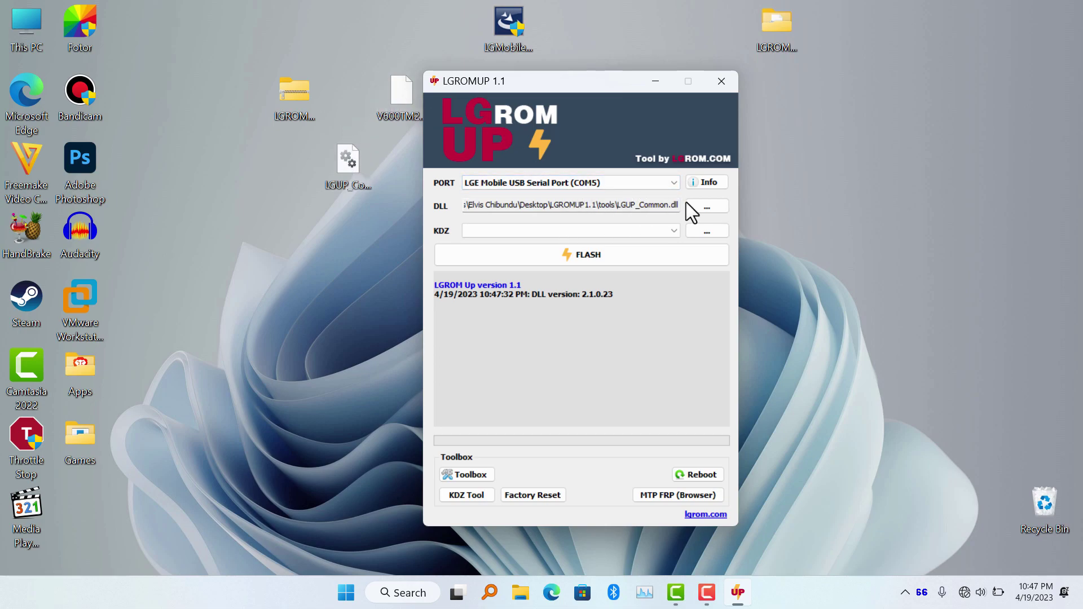
left_click(713, 232)
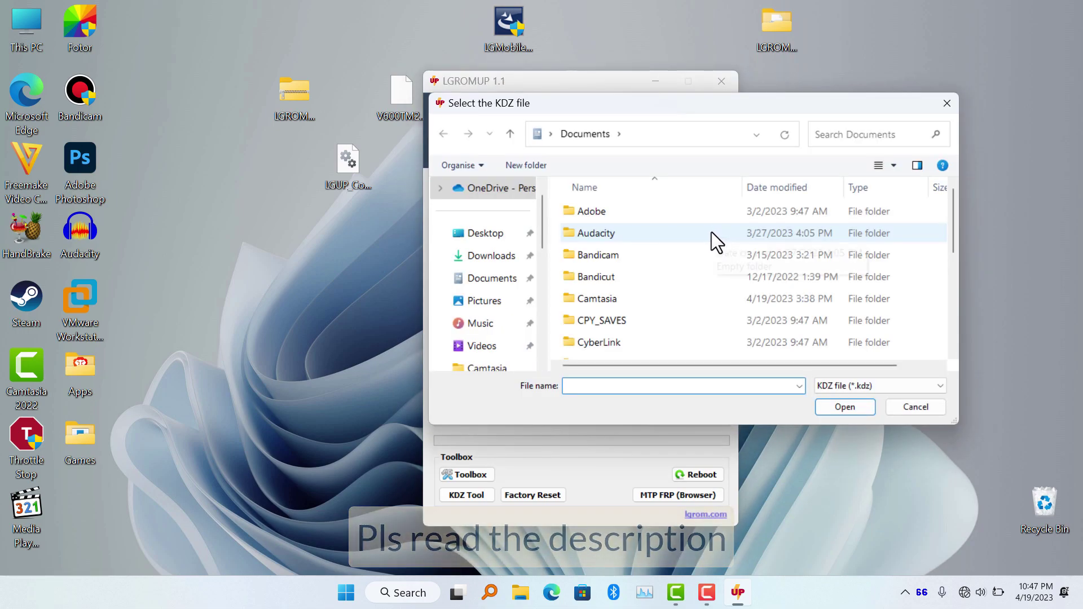
left_click(498, 237)
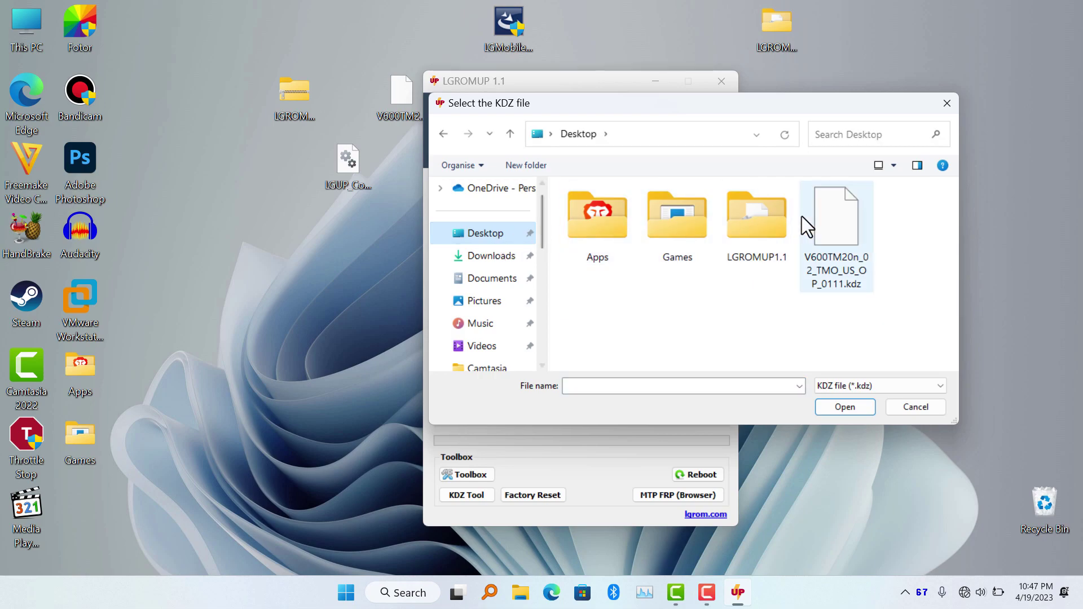
double_click(816, 216)
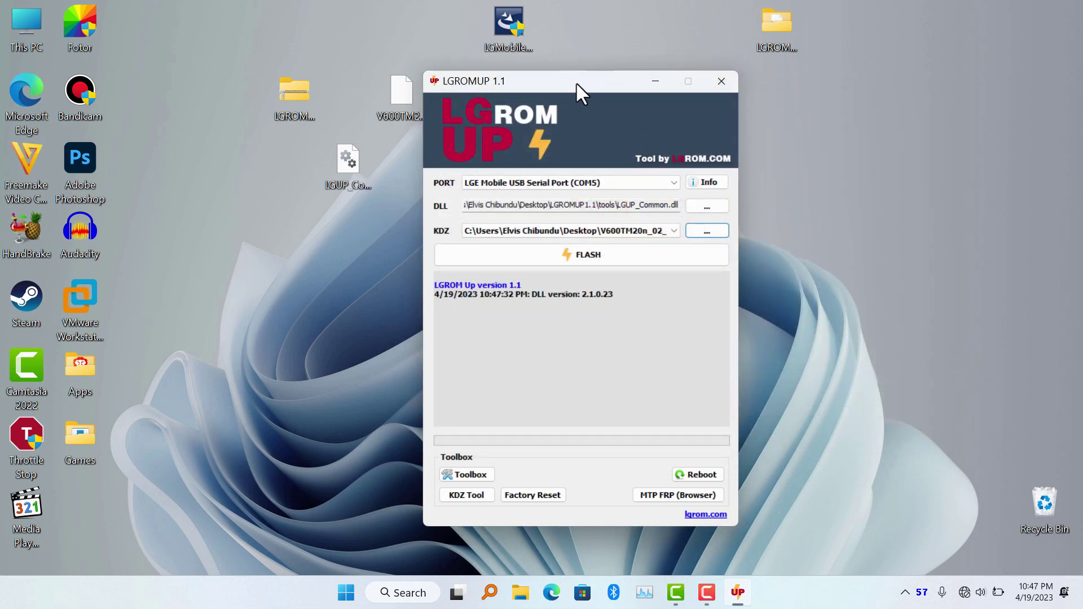
- Reposition the LGROMUP 1.1 window while the phone connects as LGE AndroidNet USB Serial Port (COM7)
mouse_move(576, 82)
left_mouse_down()
mouse_move(585, 104)
mouse_move(538, 71)
left_mouse_up()
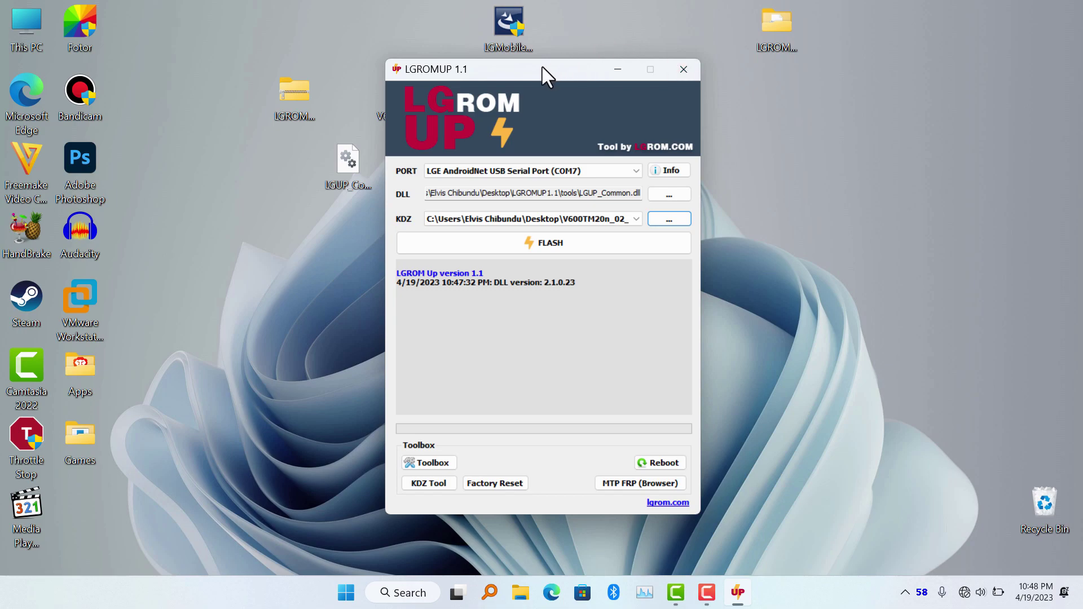
left_click_drag(542, 68, 526, 64)
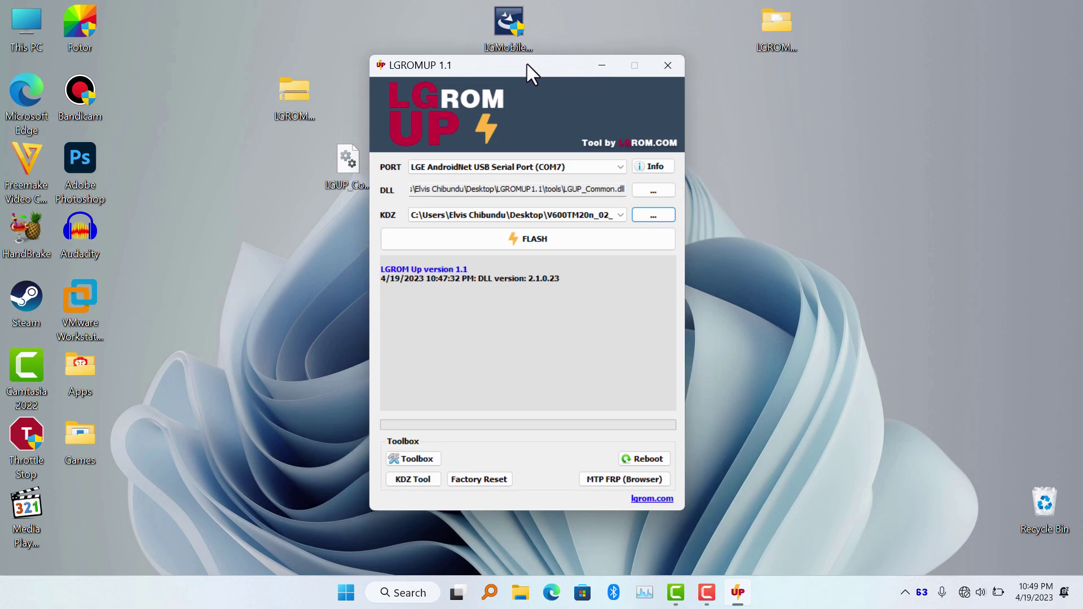
- Flash the TMO Android 11 KDZ onto the V60 until Finish Flash at 100%
left_click(541, 242)
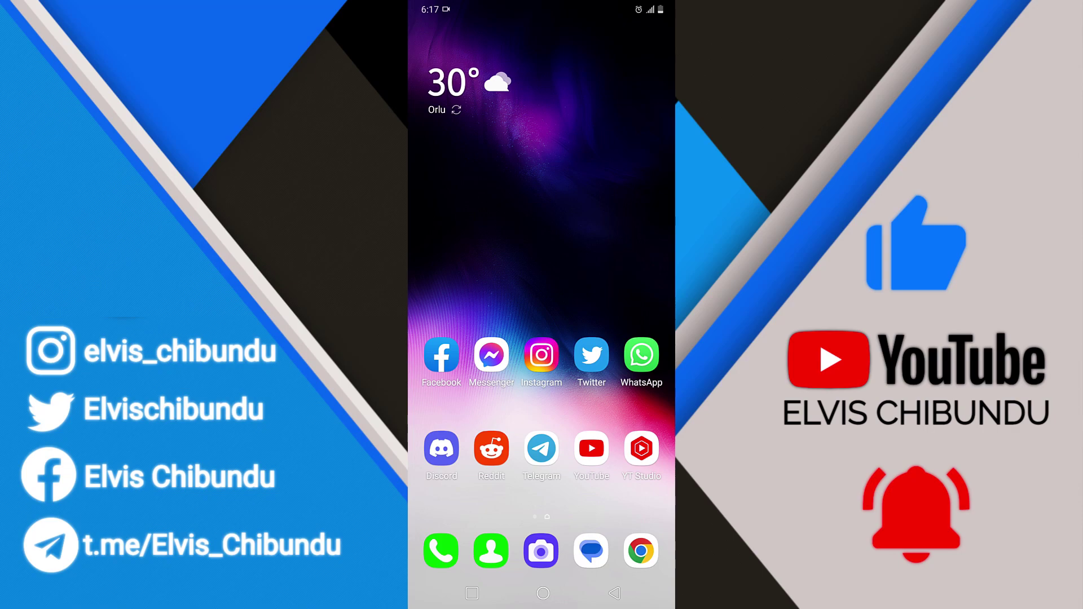
- Check About phone shows Android 11 and software V600TM20n, then return Home
left_click_drag(542, 8, 542, 339)
left_click_drag(542, 170, 542, 508)
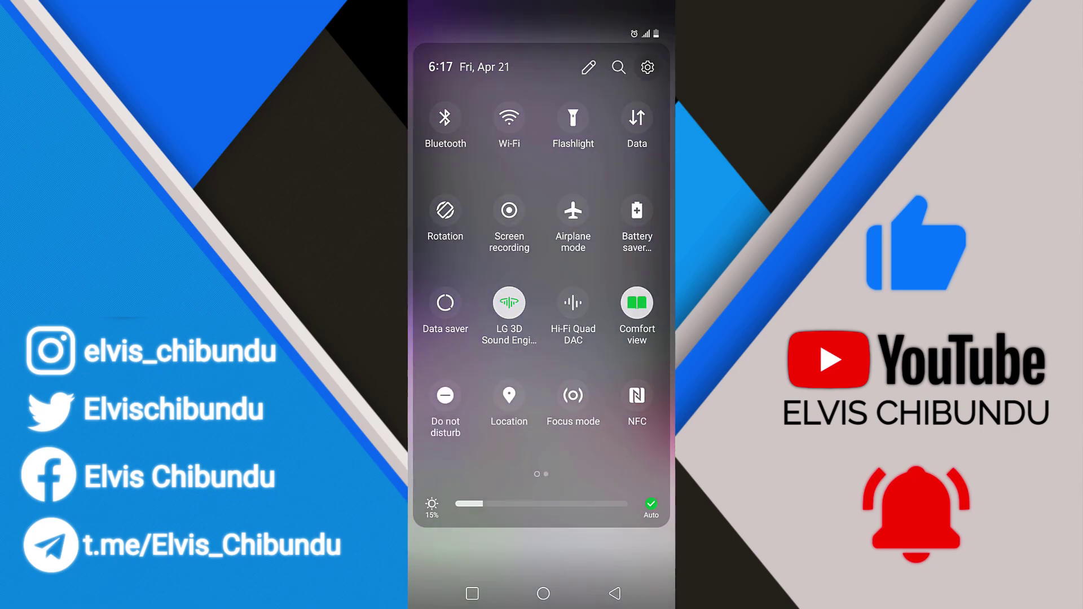
left_click(647, 66)
scroll(542, 339, "down", 5)
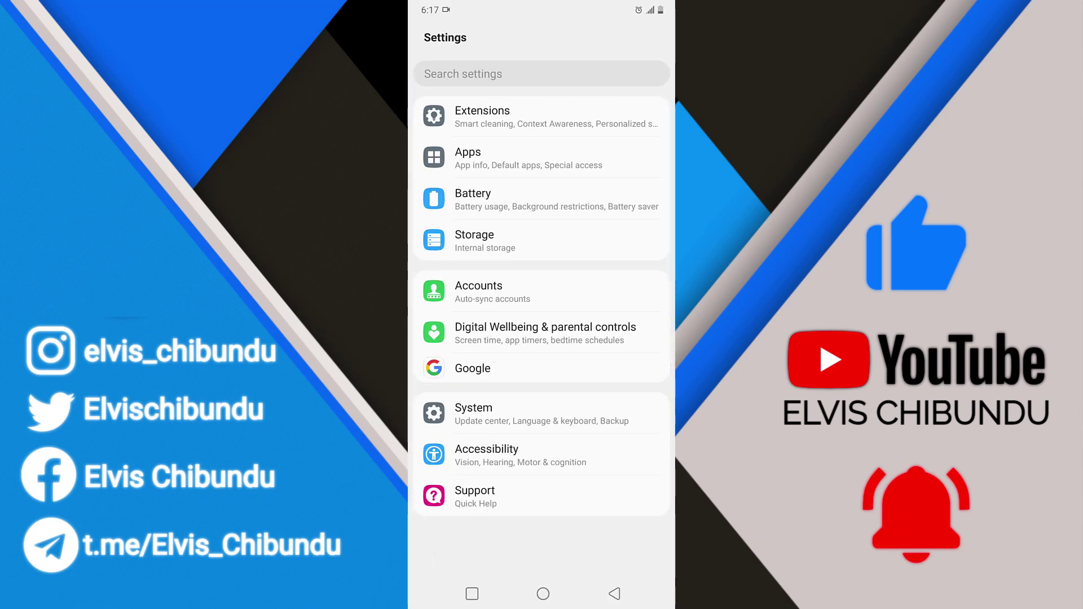
left_click(474, 413)
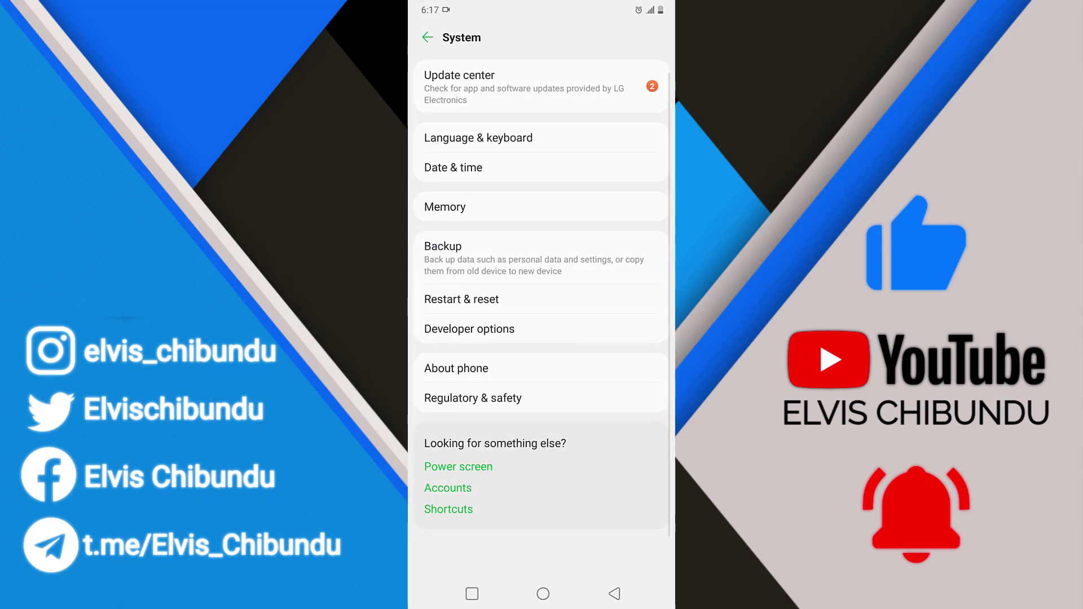
left_click(457, 368)
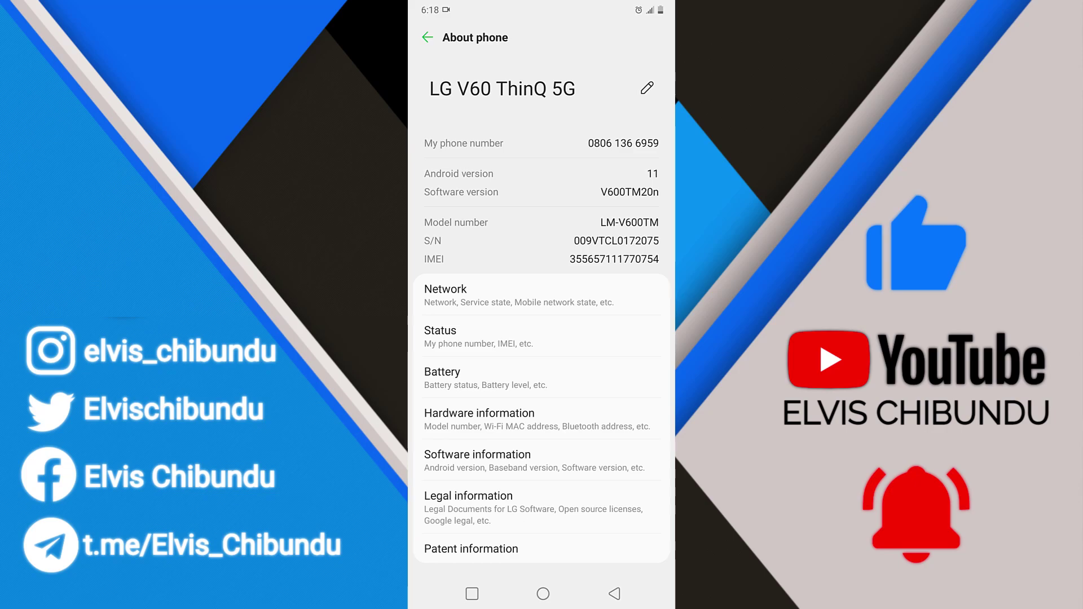
key("Home")
- Launch Device Info HW and swipe through its tabs to the Widevine L1 details
left_click_drag(542, 473, 542, 212)
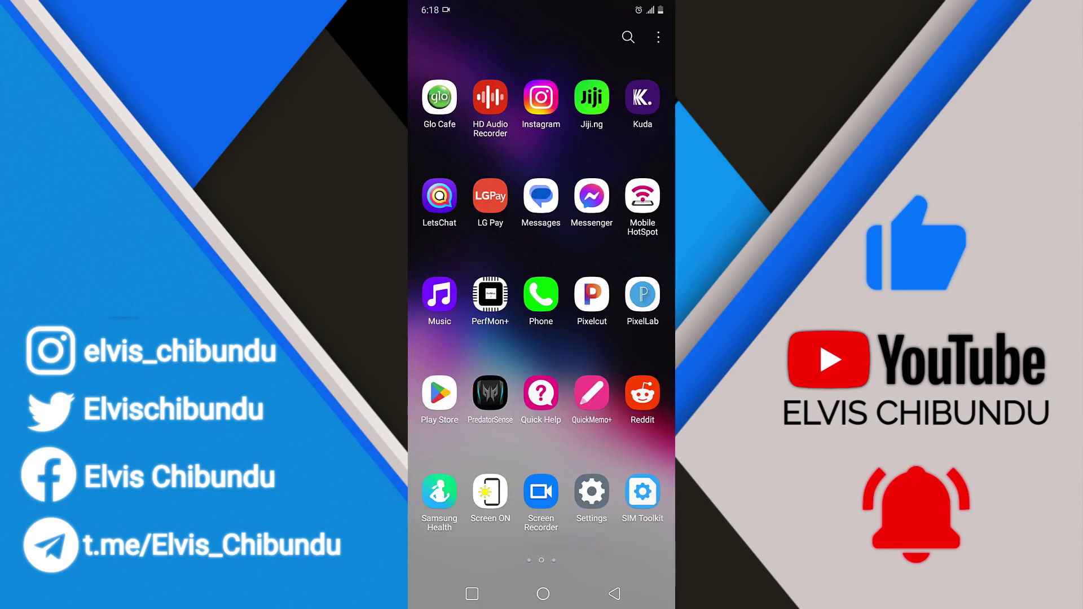
left_click(491, 394)
left_click_drag(610, 338, 457, 339)
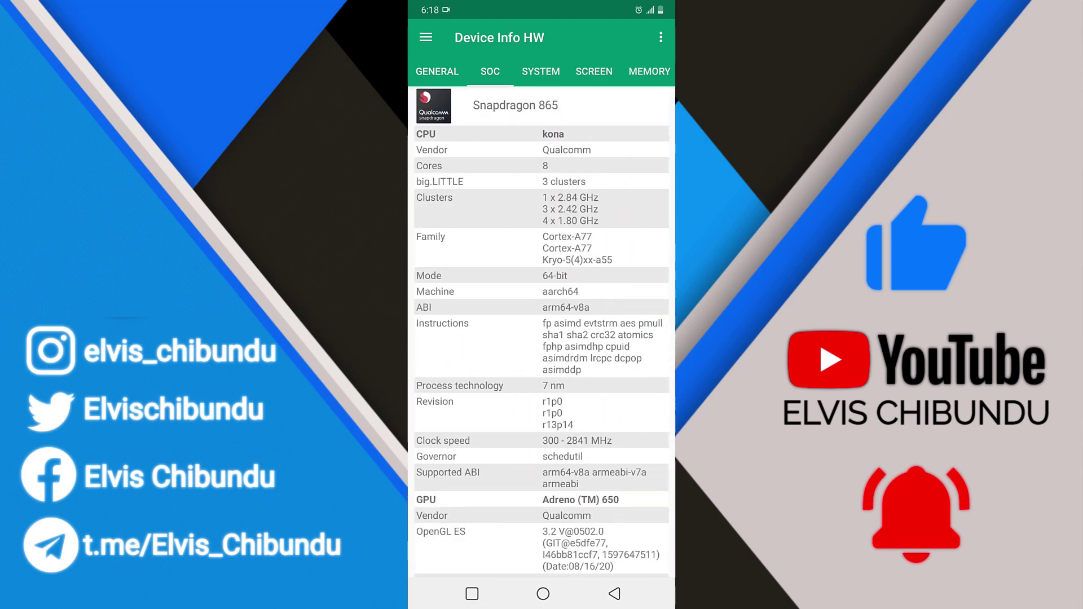
left_click(604, 71)
left_click_drag(609, 338, 457, 339)
left_click_drag(609, 338, 457, 339)
left_click_drag(609, 339, 457, 339)
left_click_drag(609, 339, 457, 339)
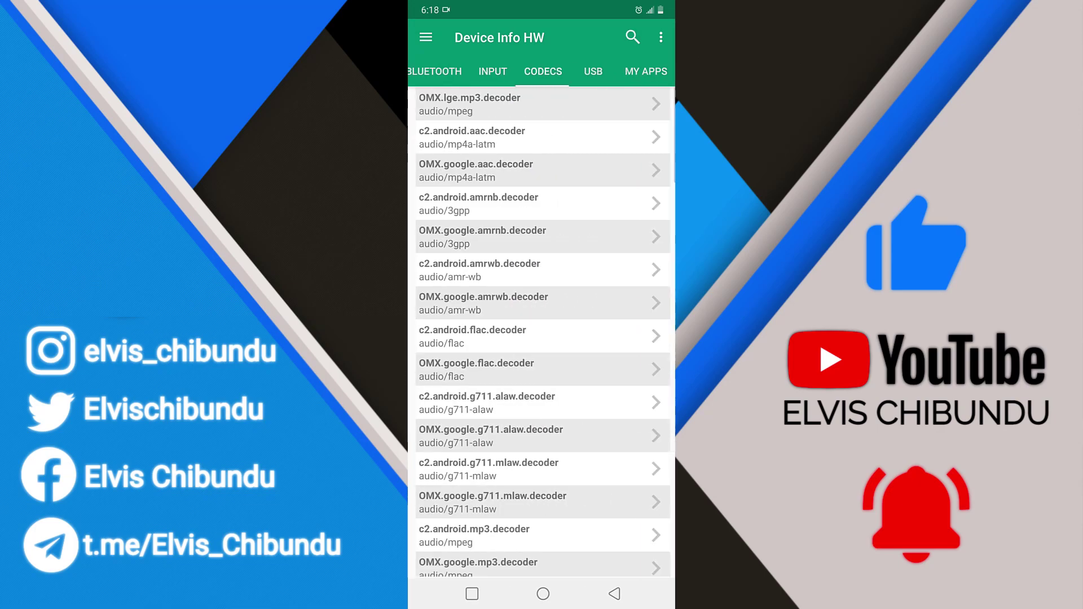
scroll(542, 333, "down", 15)
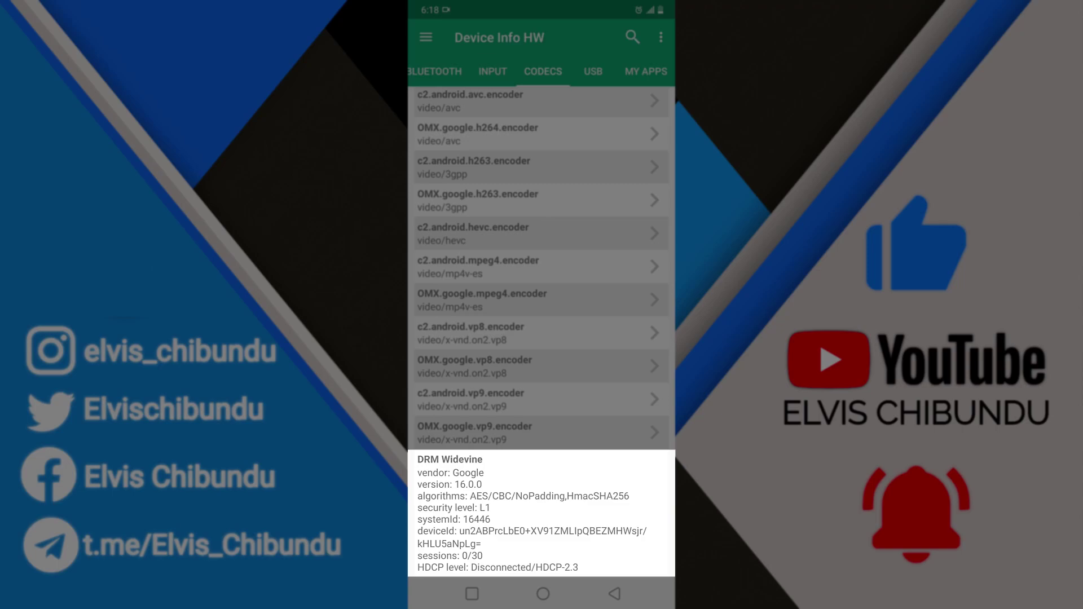
- Exit Device Info HW to the phone's home screen
key("Home")
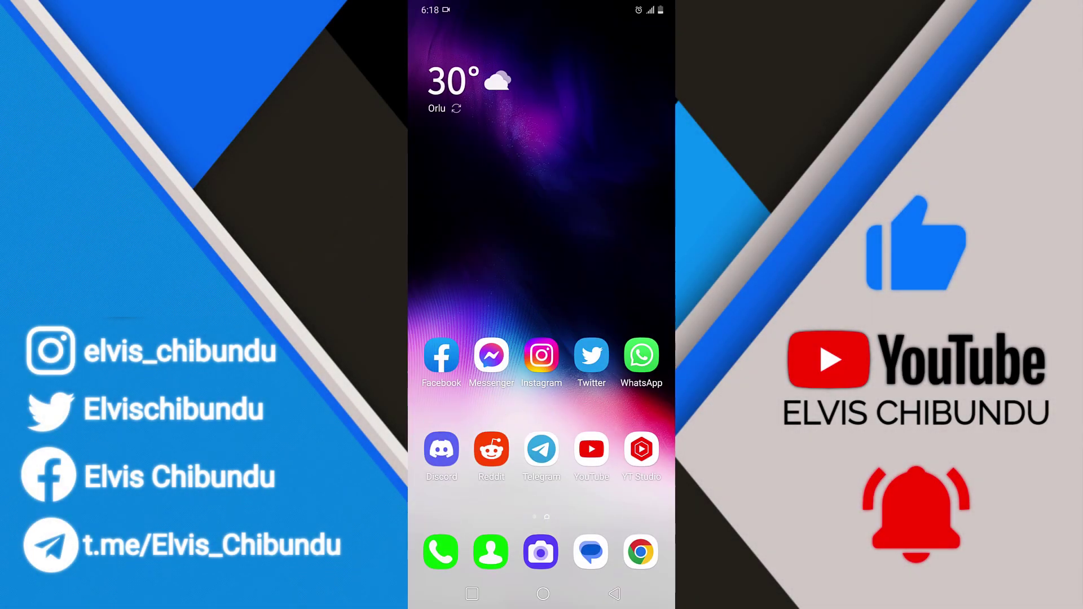